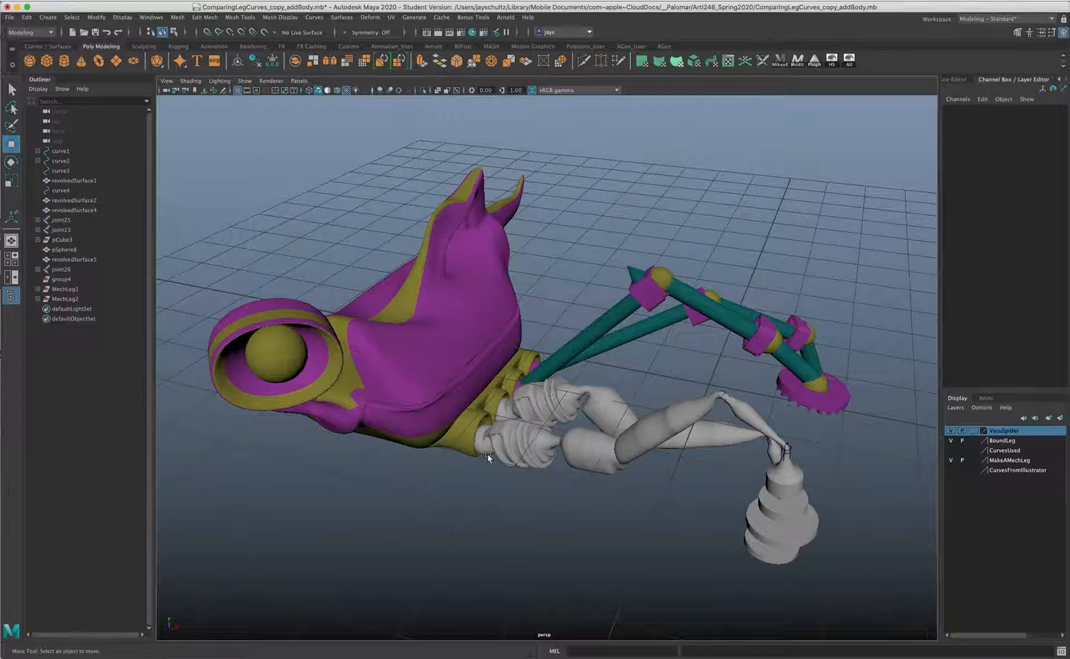
Group the two mechanical legs, MechLeg1 and MechLeg2, together.
left_click_drag(487, 458, 510, 434, "alt")
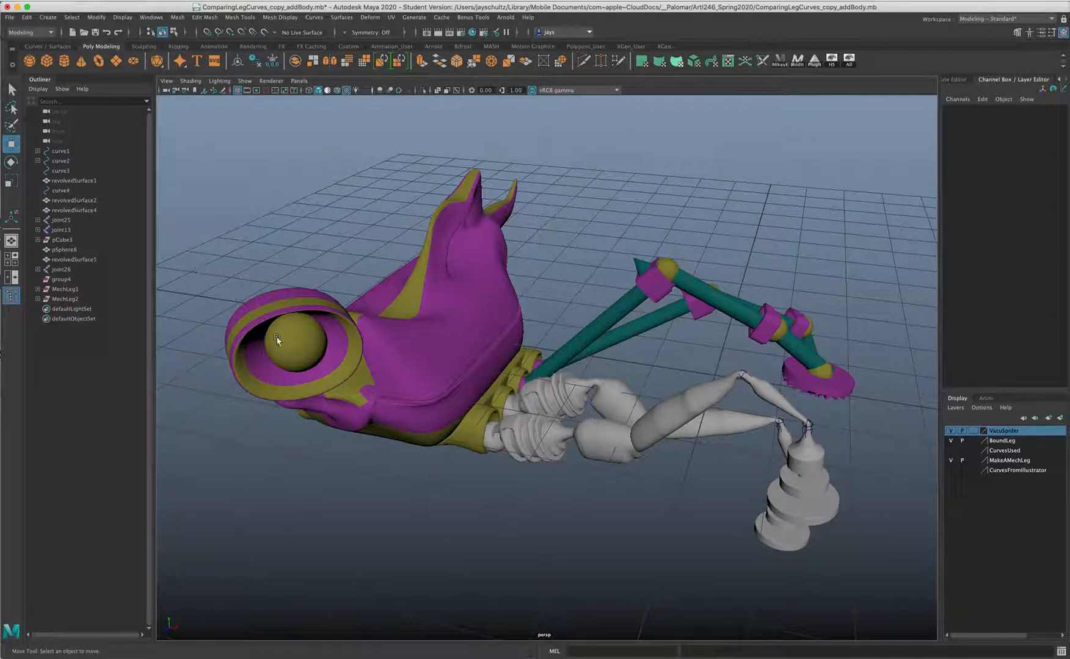
left_click_drag(415, 433, 491, 431, "alt")
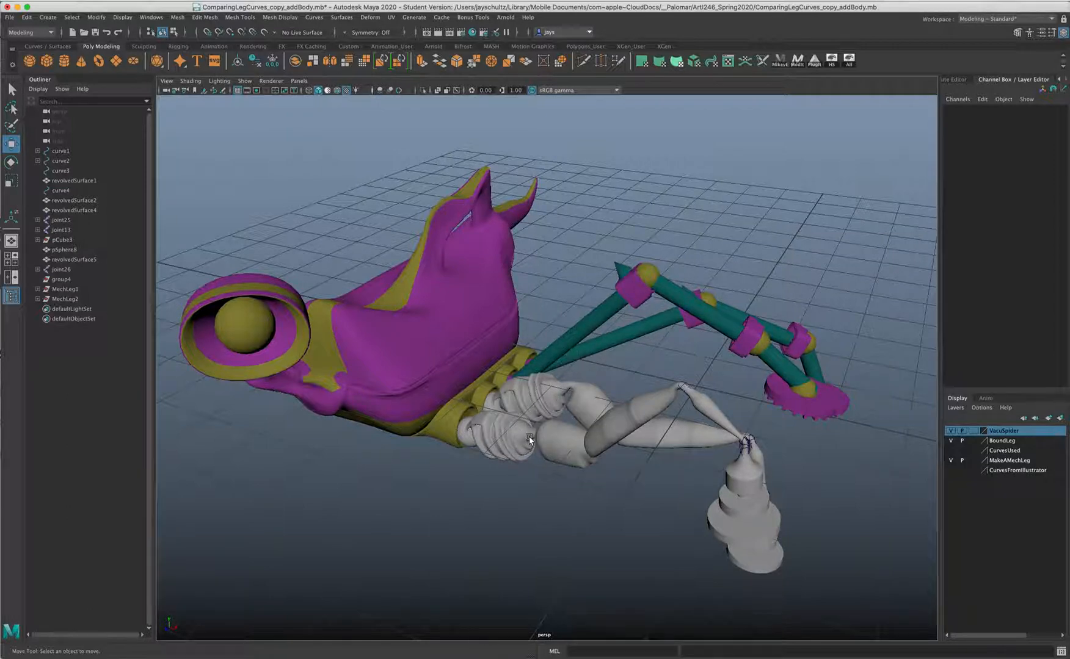
mouse_move(574, 428)
left_mouse_down("alt")
mouse_move(553, 421)
mouse_move(562, 433)
left_mouse_up("alt")
left_click(531, 372)
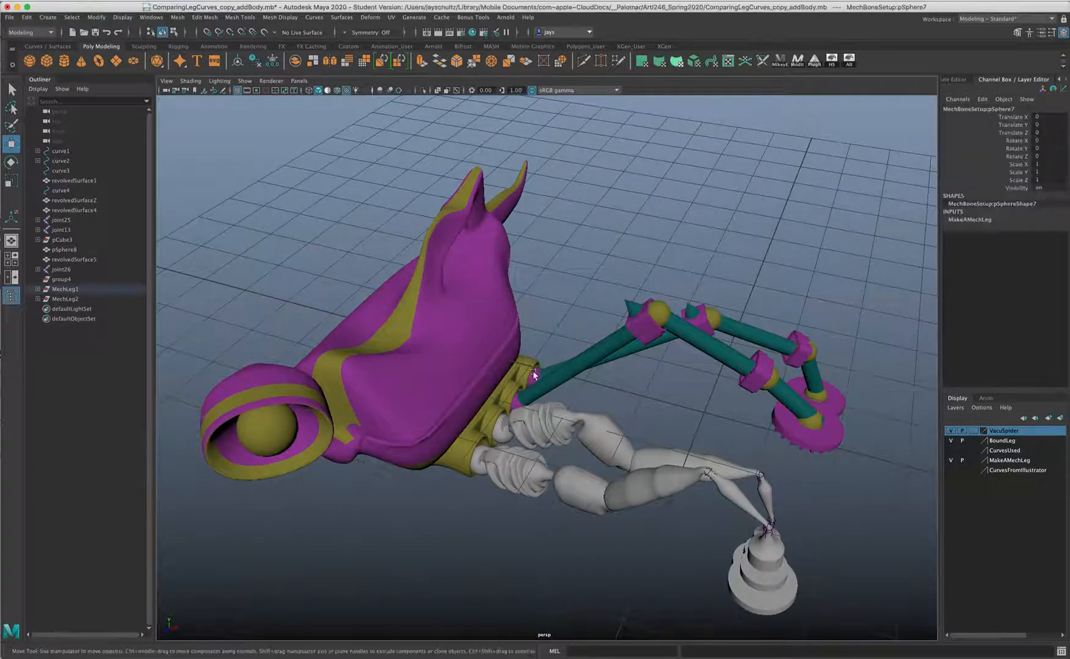
left_click(614, 384)
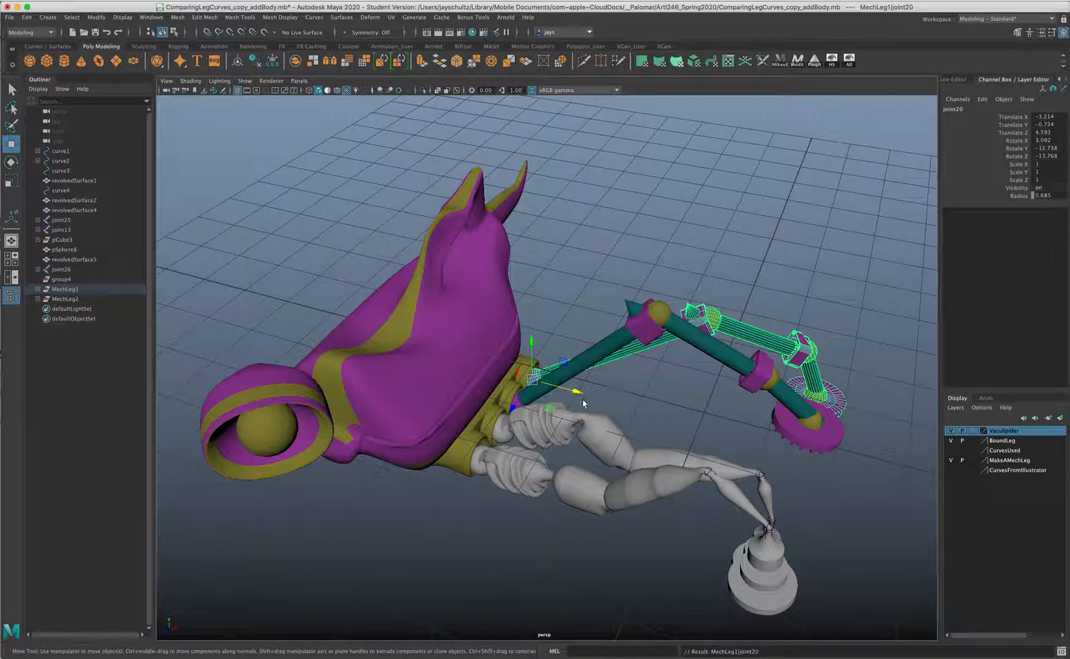
left_click(538, 398, "shift")
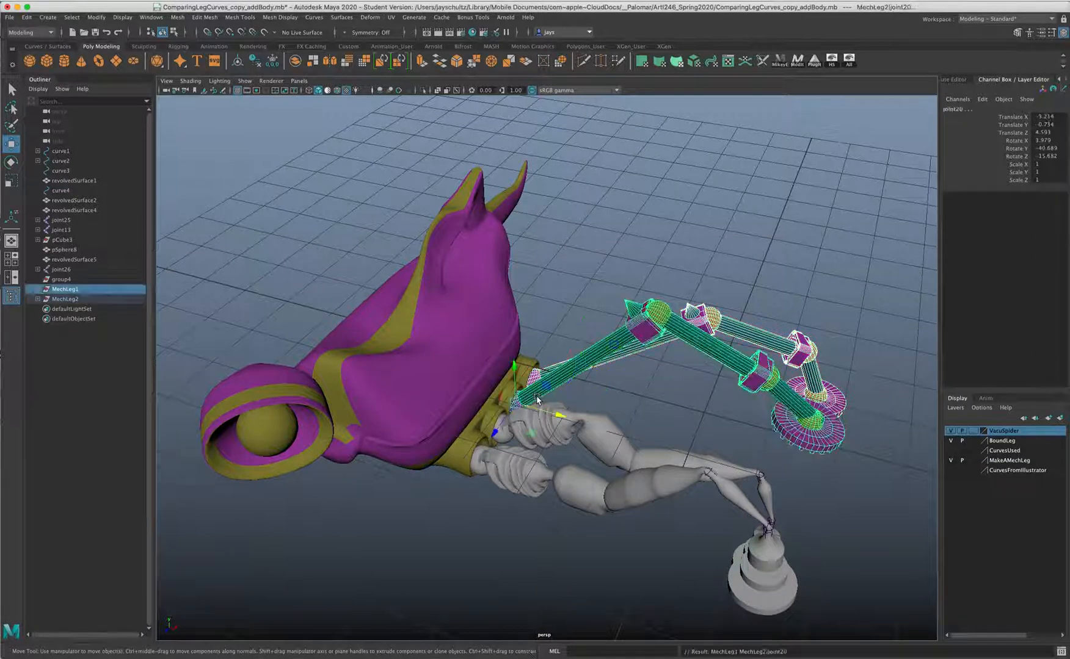
left_click(64, 299, "shift")
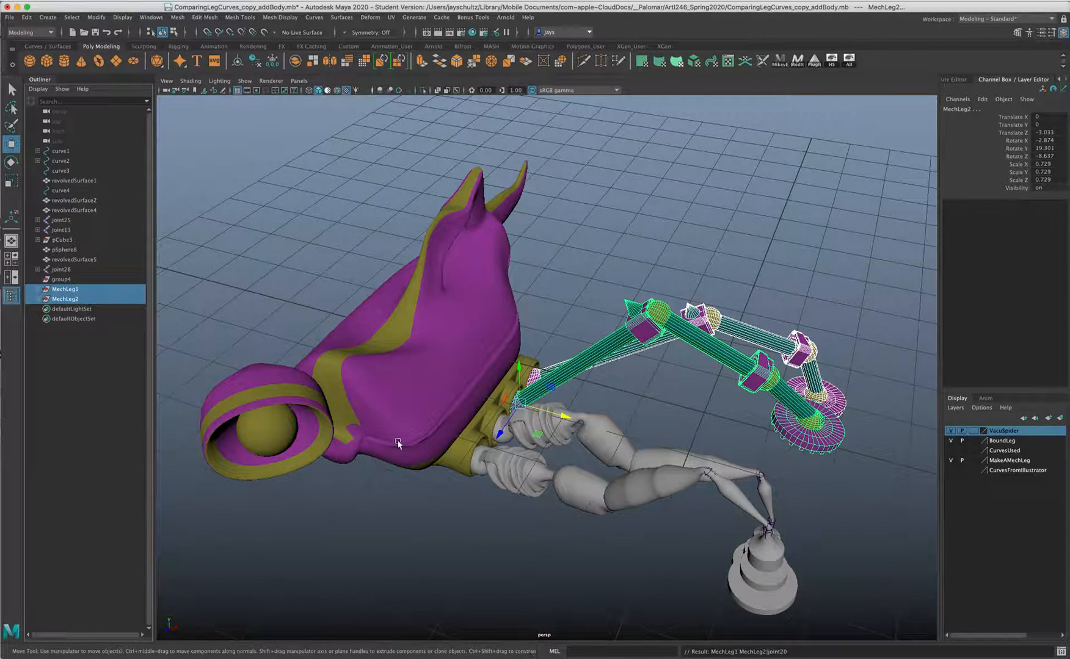
left_click_drag(520, 392, 559, 370, "alt")
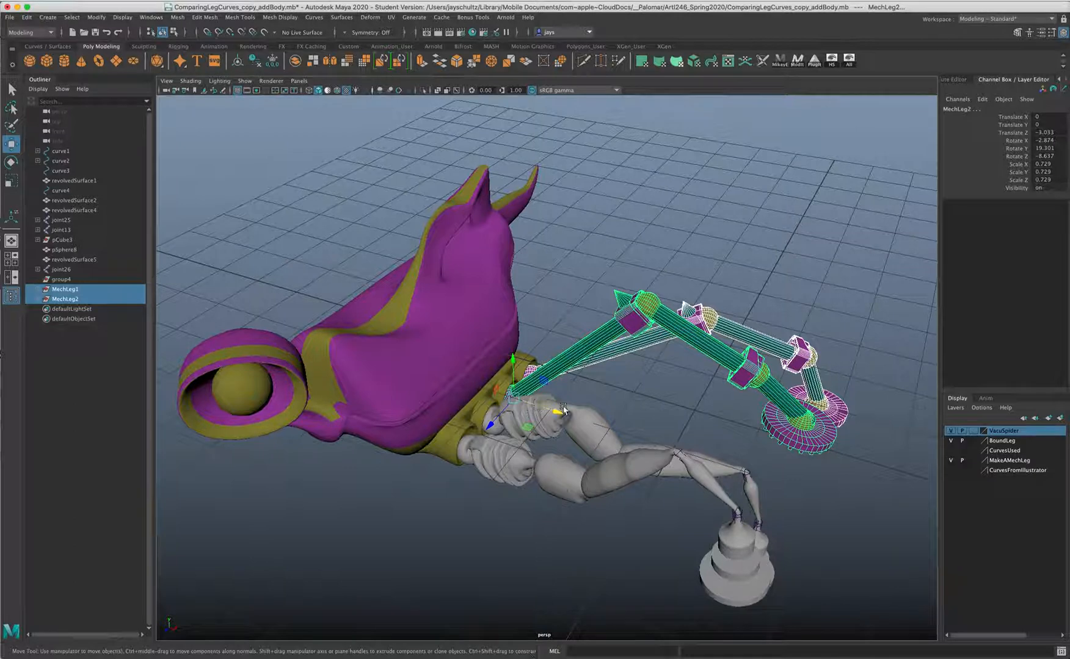
left_click_drag(564, 409, 610, 427)
key("ctrl+g")
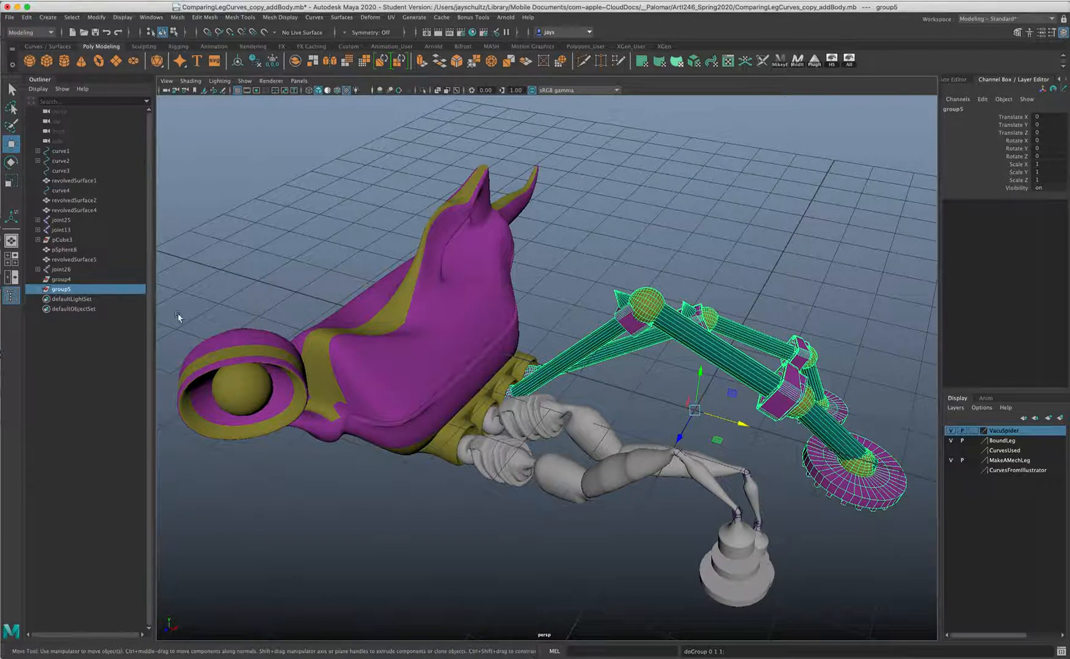
Duplicate the mechanical leg group and place the copy, mirrored with Scale X -1, on the opposite side of the body.
key("ctrl+d")
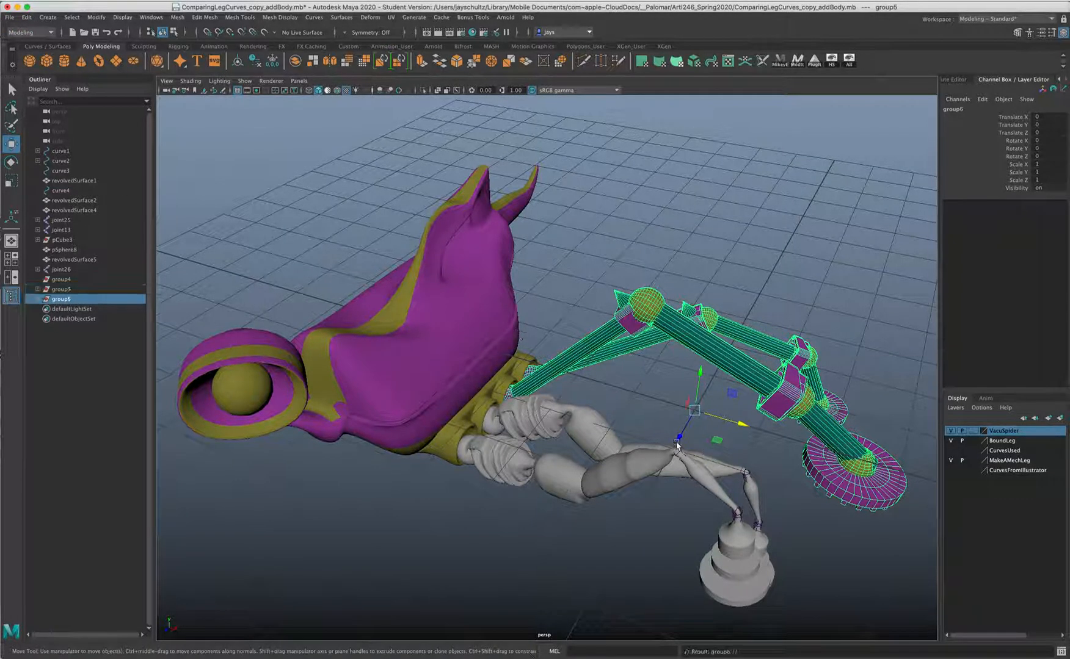
left_click_drag(676, 446, 598, 462)
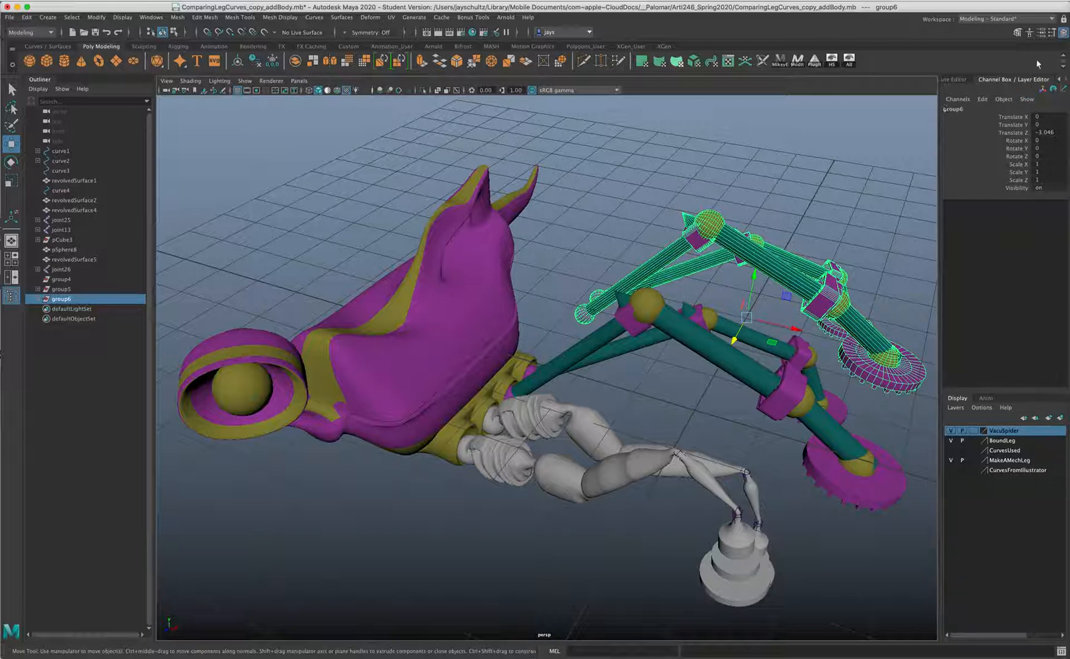
double_click(1041, 166)
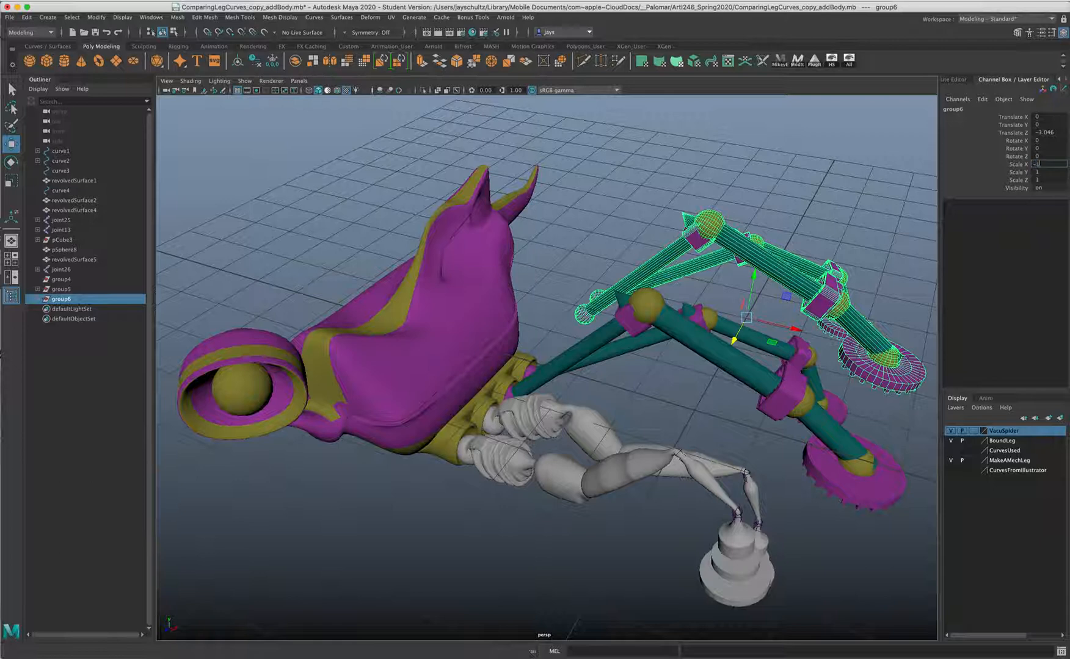
key("Return")
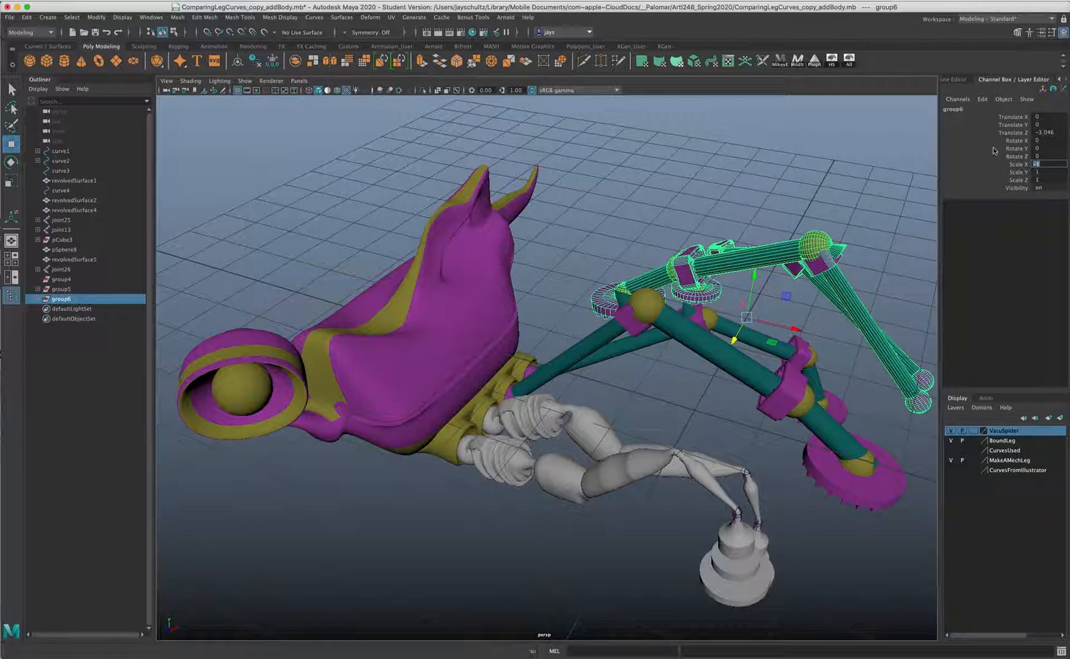
left_click_drag(788, 329, 483, 438)
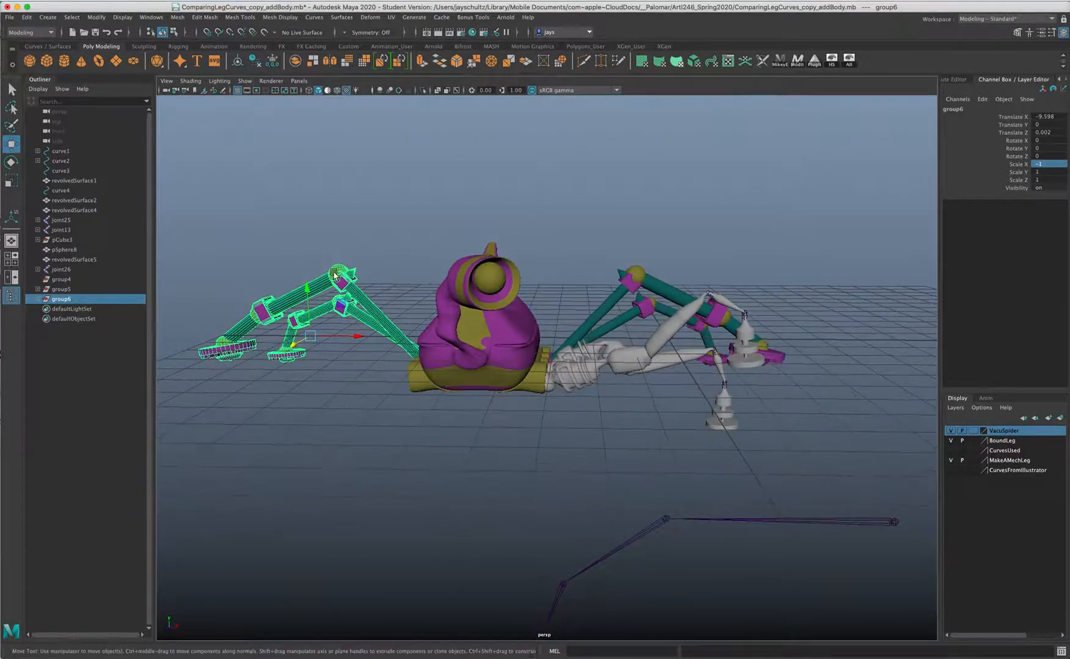
Rotate the knee, lower-leg and foot joints of the front mirrored mechanical leg so it bends down with its foot level.
left_click(360, 283)
key("e")
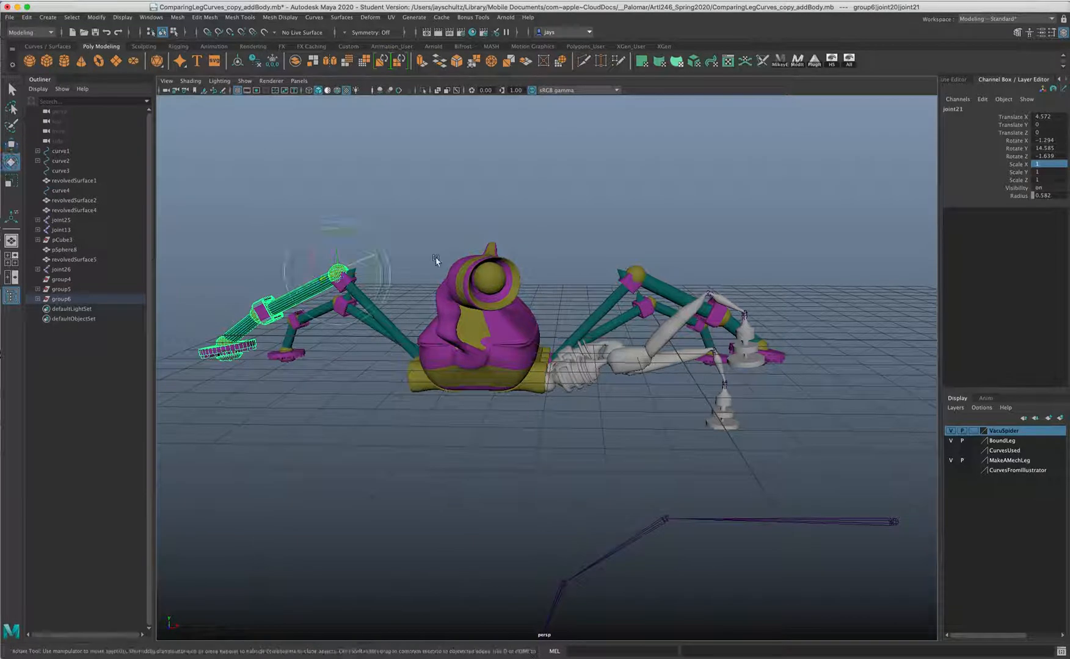
mouse_move(379, 247)
left_mouse_down()
mouse_move(385, 269)
mouse_move(373, 233)
left_mouse_up()
key("Down")
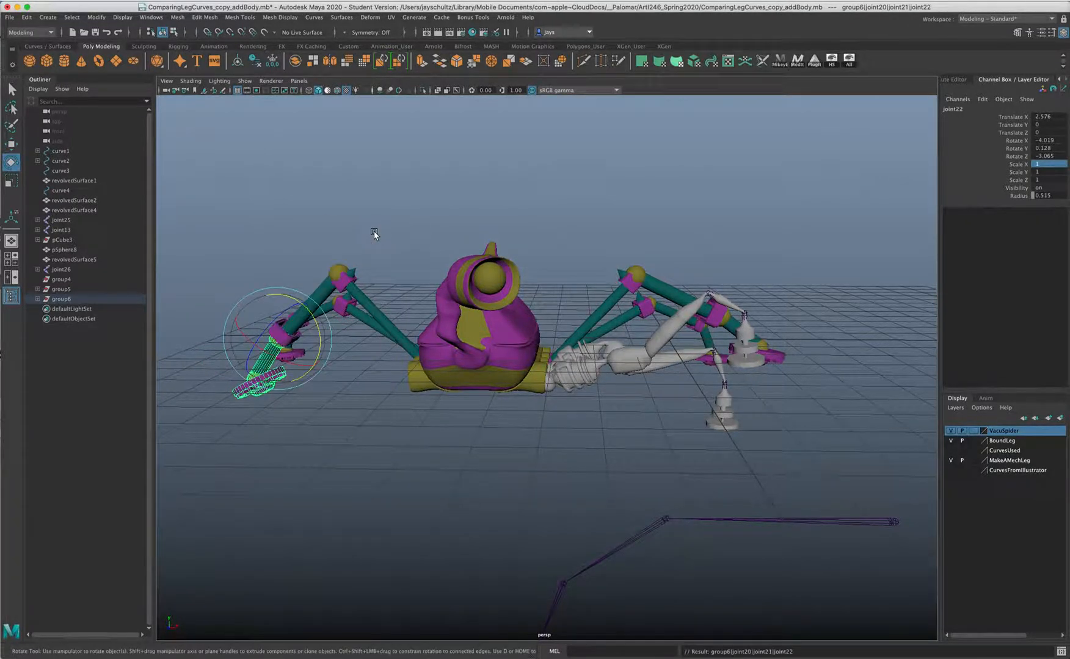
left_click_drag(316, 327, 313, 319)
key("Down")
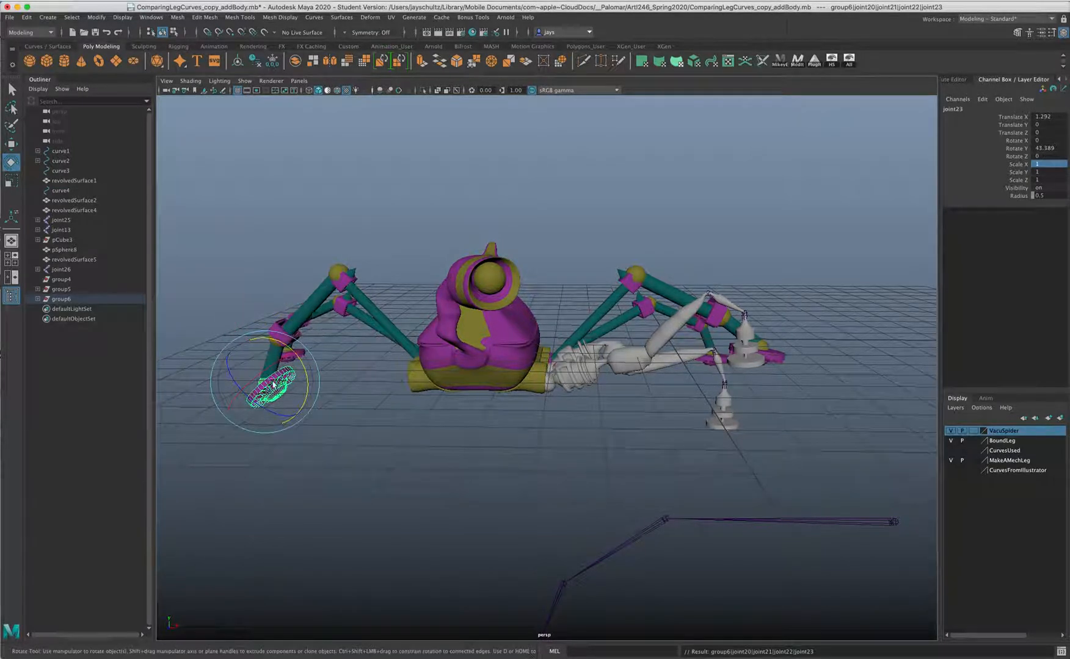
left_click_drag(314, 371, 378, 419)
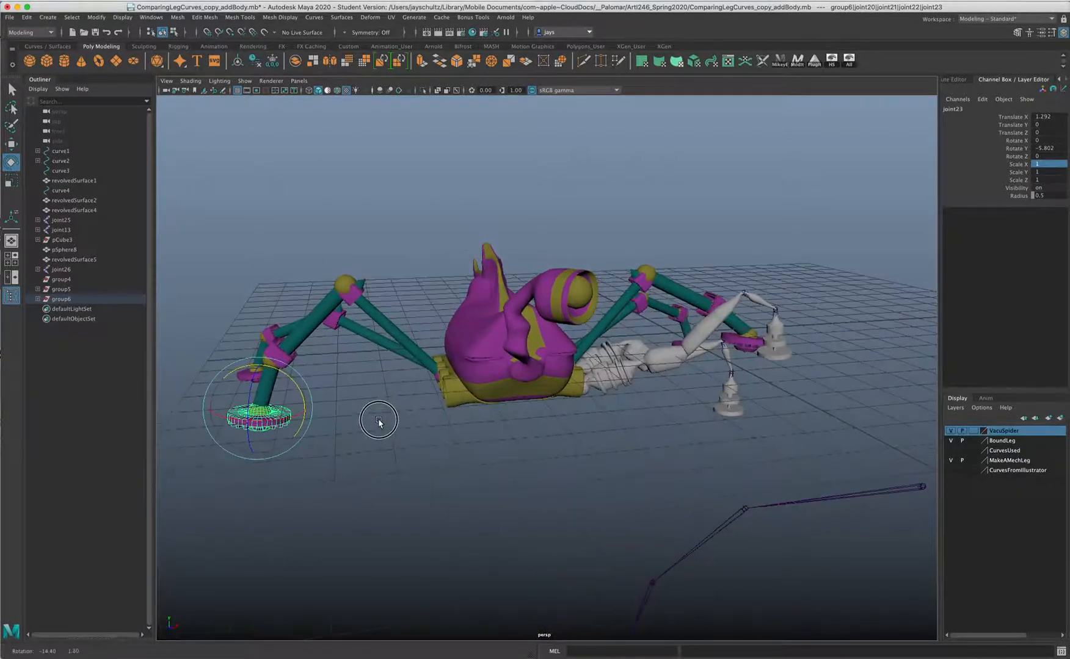
Rotate the hip joint of the front mirrored mechanical leg to adjust how the whole leg extends from the body.
key("Up")
key("Up")
key("Up")
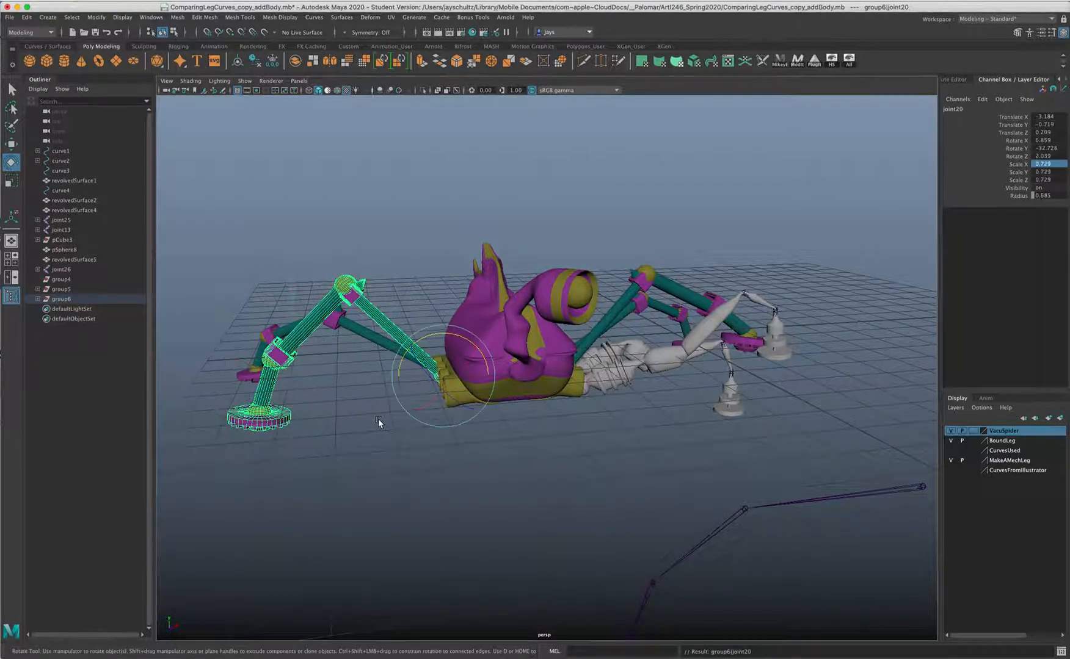
left_click_drag(454, 404, 495, 456)
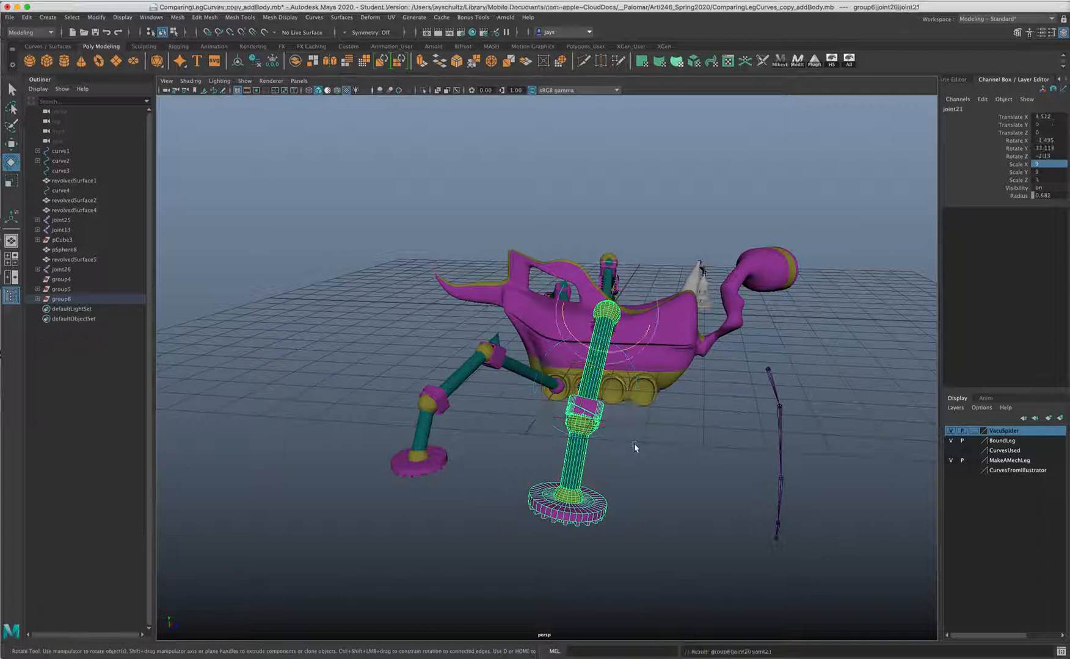
Adjust the rotation of the lower-leg joint, joint22, on the front mirrored mechanical leg.
key("Up")
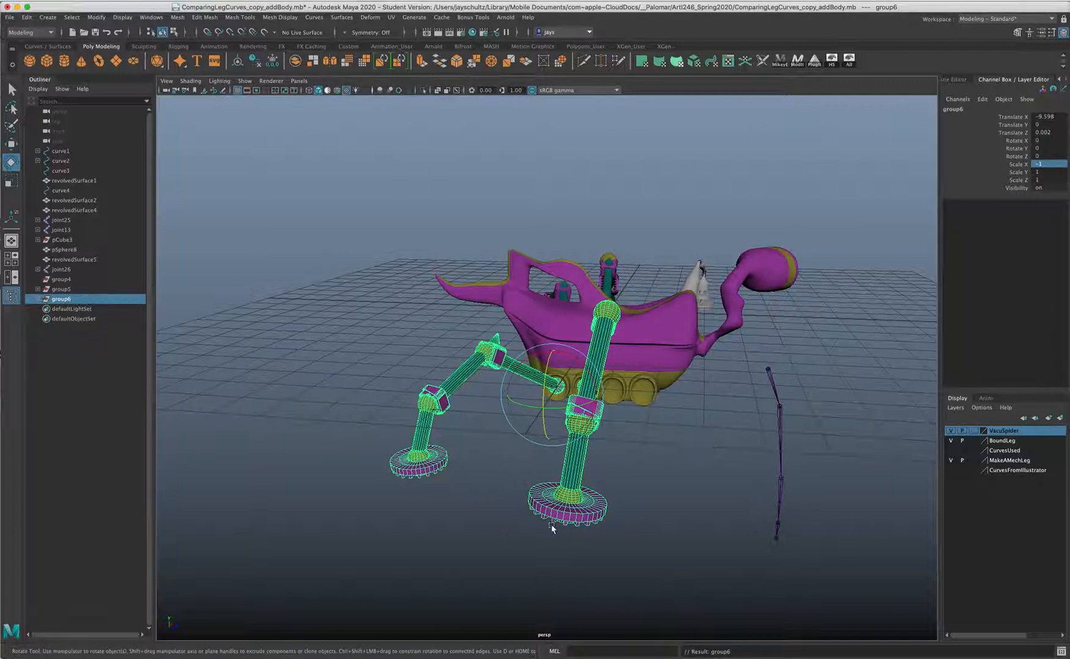
key("Down")
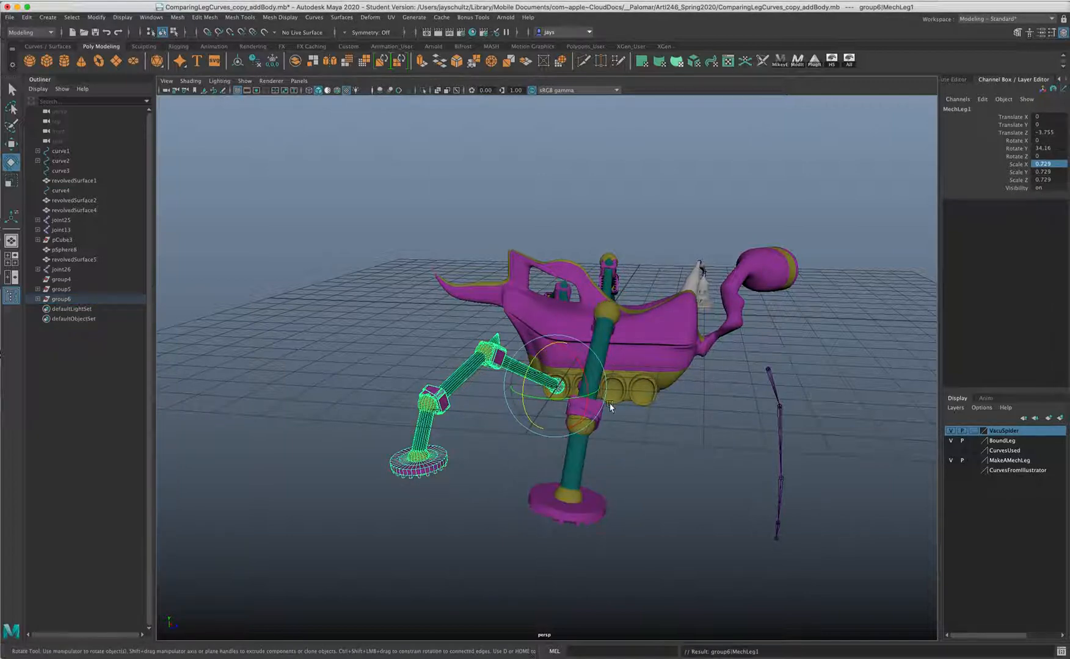
left_click(566, 523)
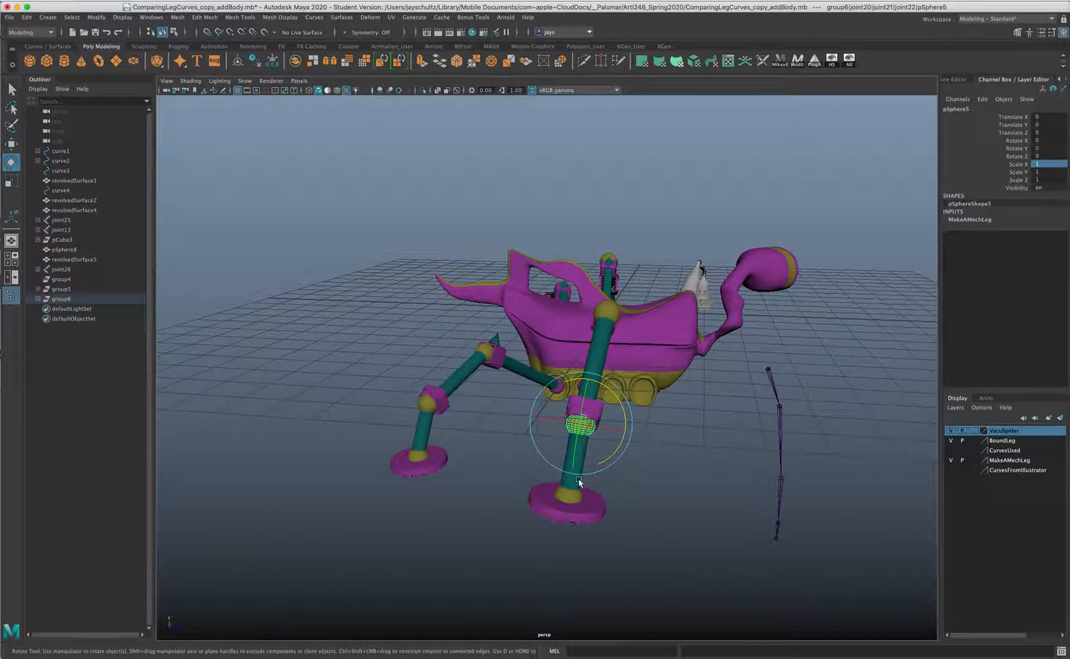
key("Up")
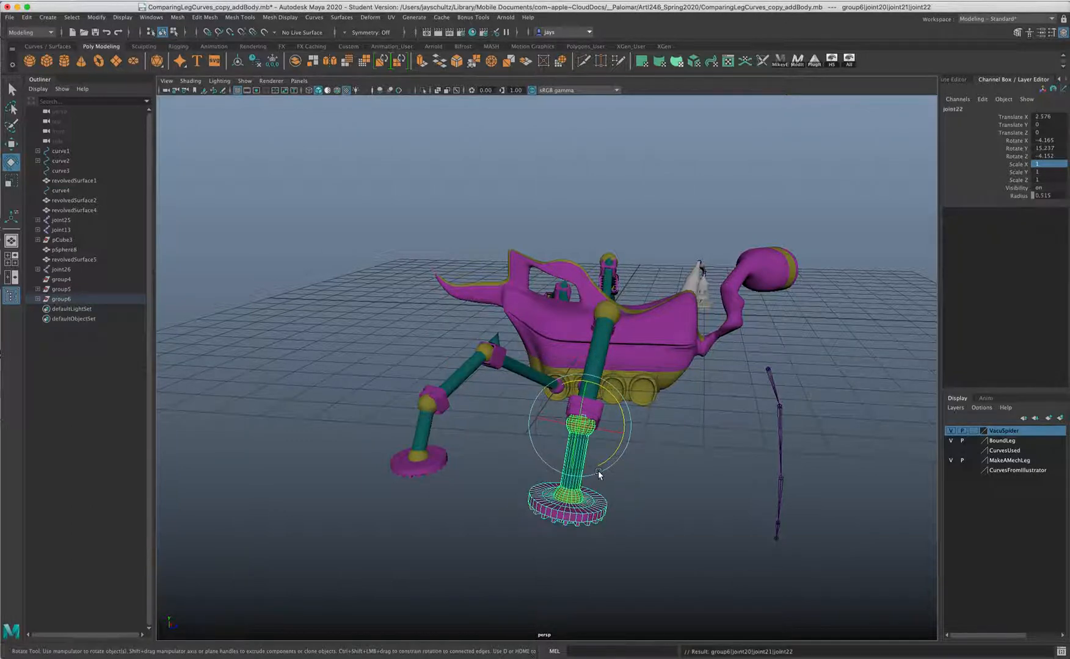
left_click_drag(610, 435, 633, 434)
left_click(570, 464)
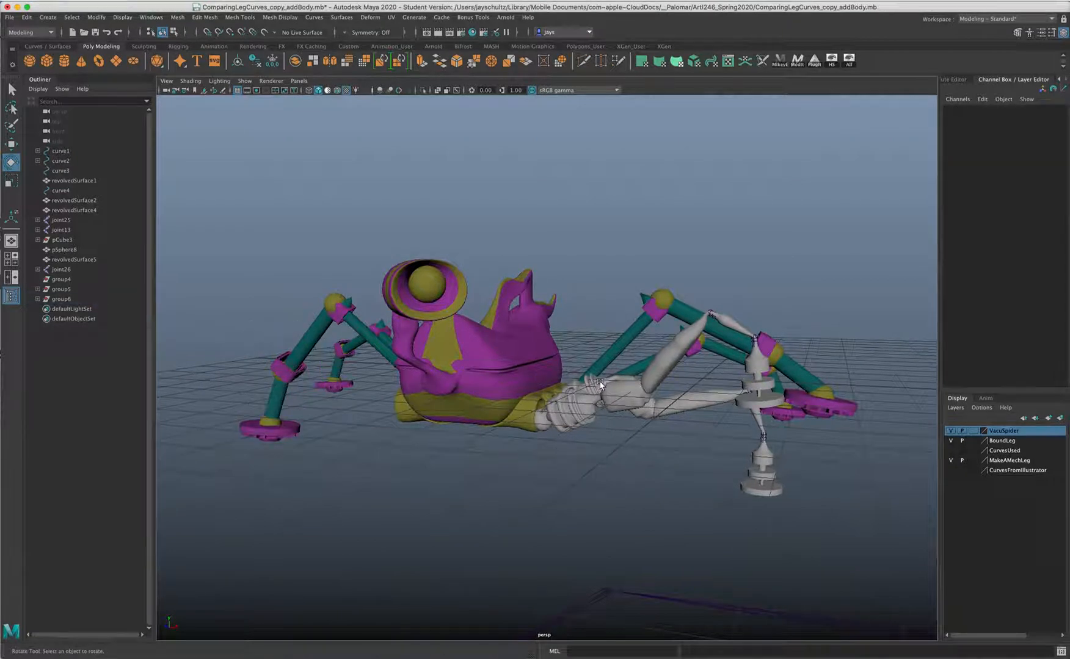
Make one copy of both grey bound legs, revolvedSurface4 and revolvedSurface5, using Duplicate Special with Duplicate input graph enabled.
left_click(598, 395)
left_click_drag(549, 473, 573, 451, "alt")
left_click(646, 418)
right_click_drag(573, 451, 665, 458, "alt")
left_click_drag(665, 458, 645, 436, "alt")
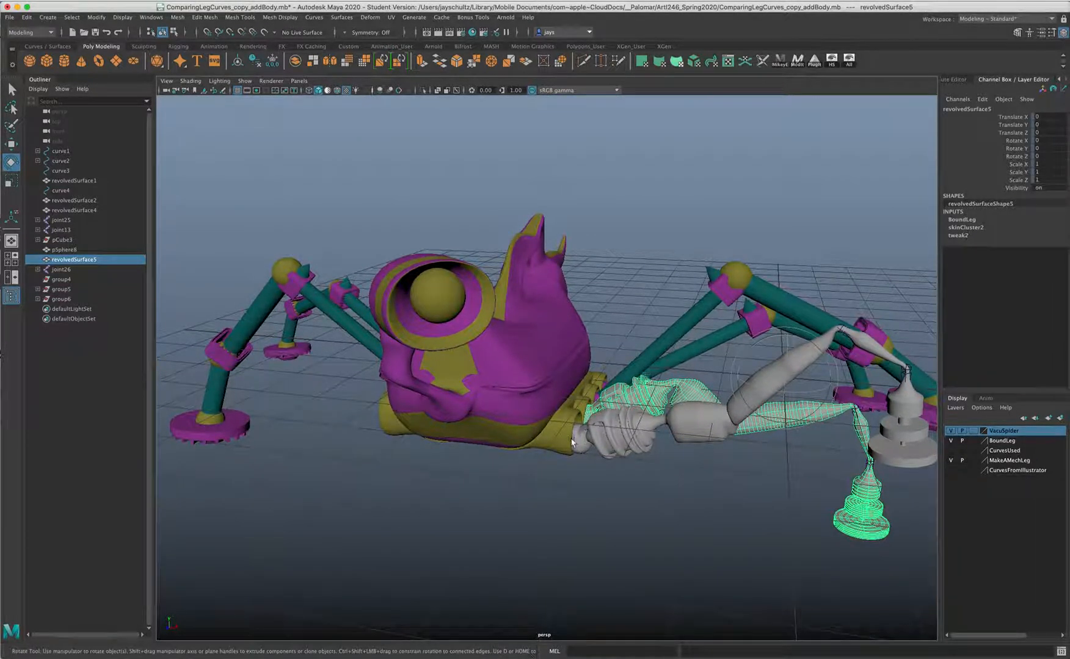
left_click(637, 455, "shift")
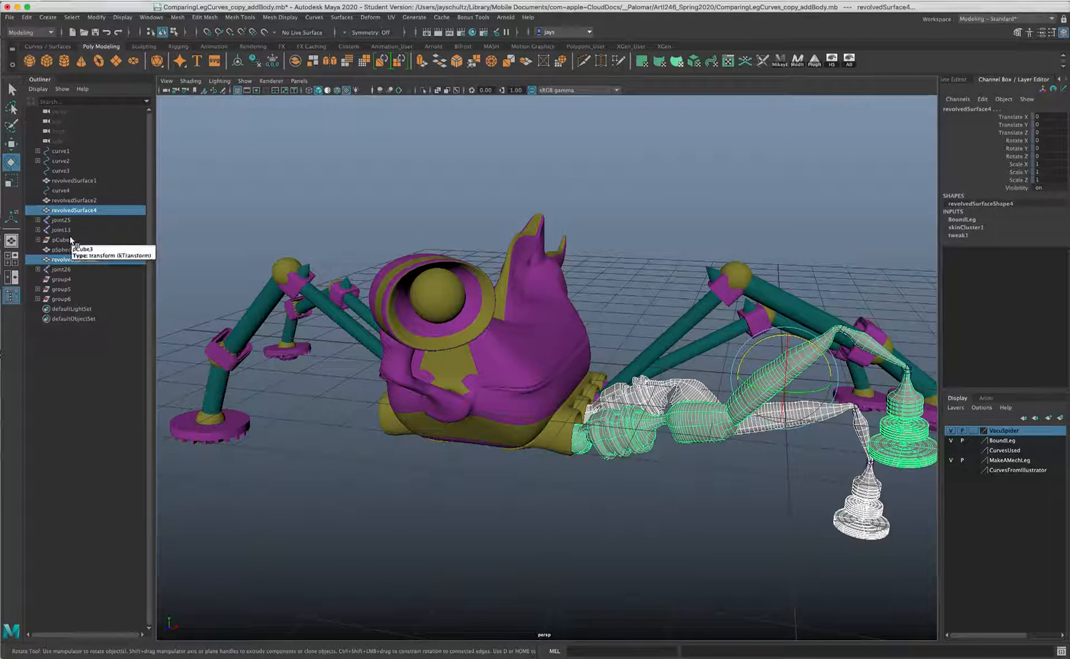
left_click(27, 18)
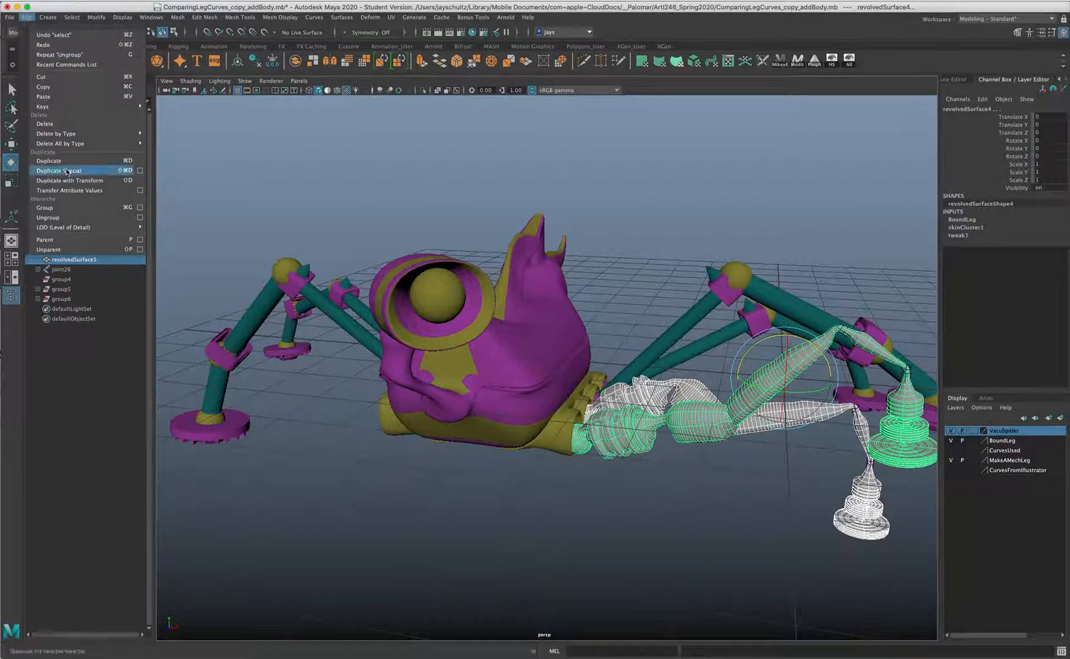
left_click(139, 170)
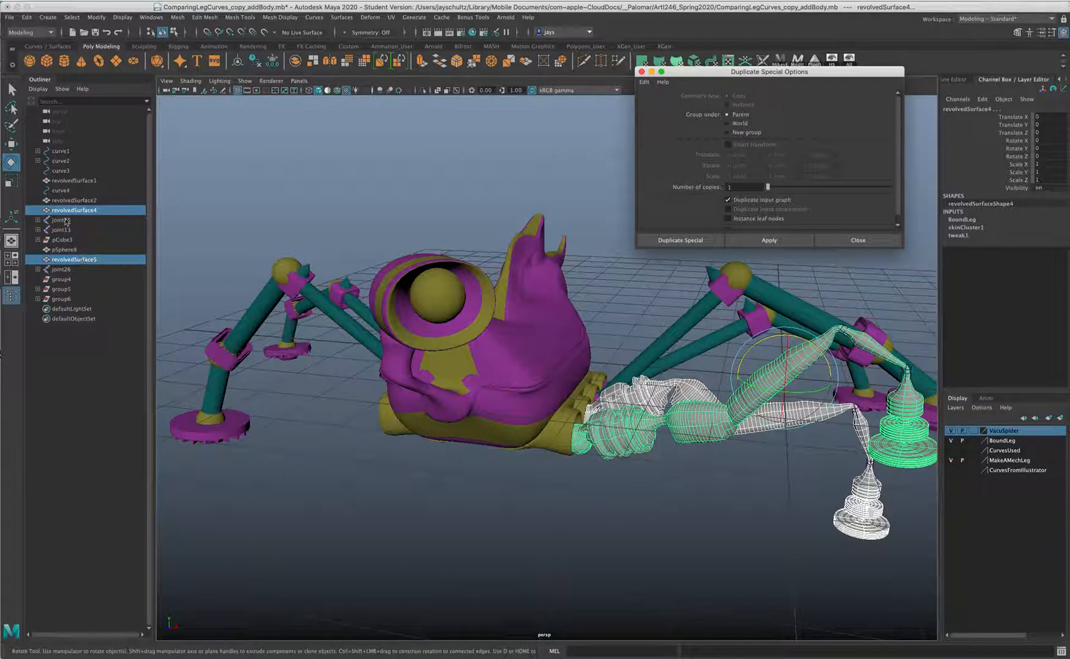
left_click(685, 241)
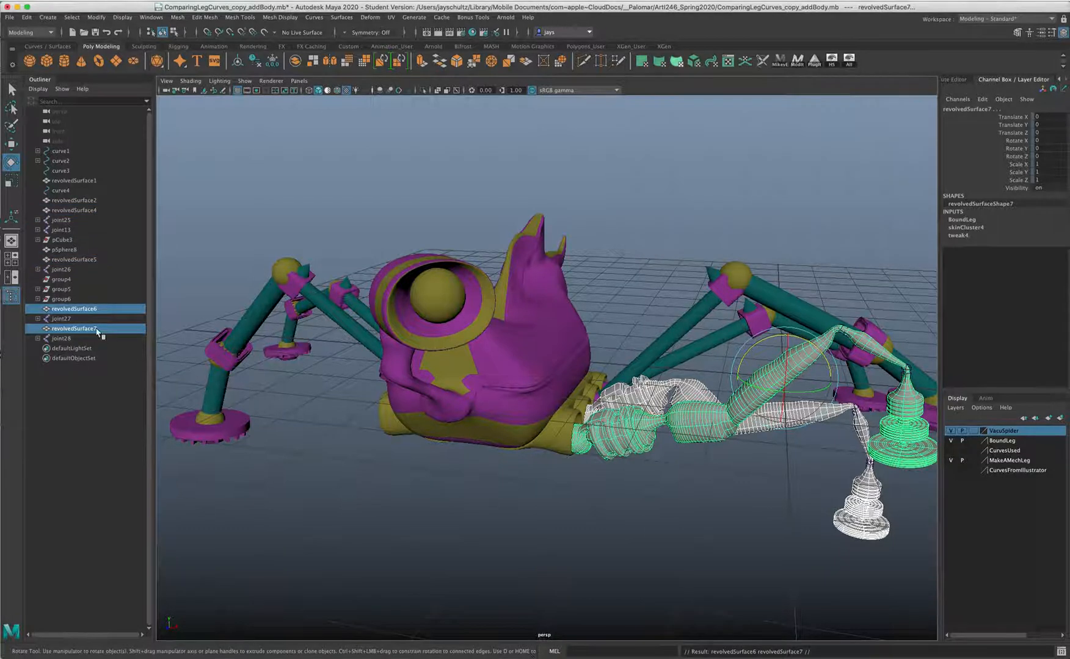
Group the duplicated legs' root joints, joint27 and joint28, together.
left_click(62, 318)
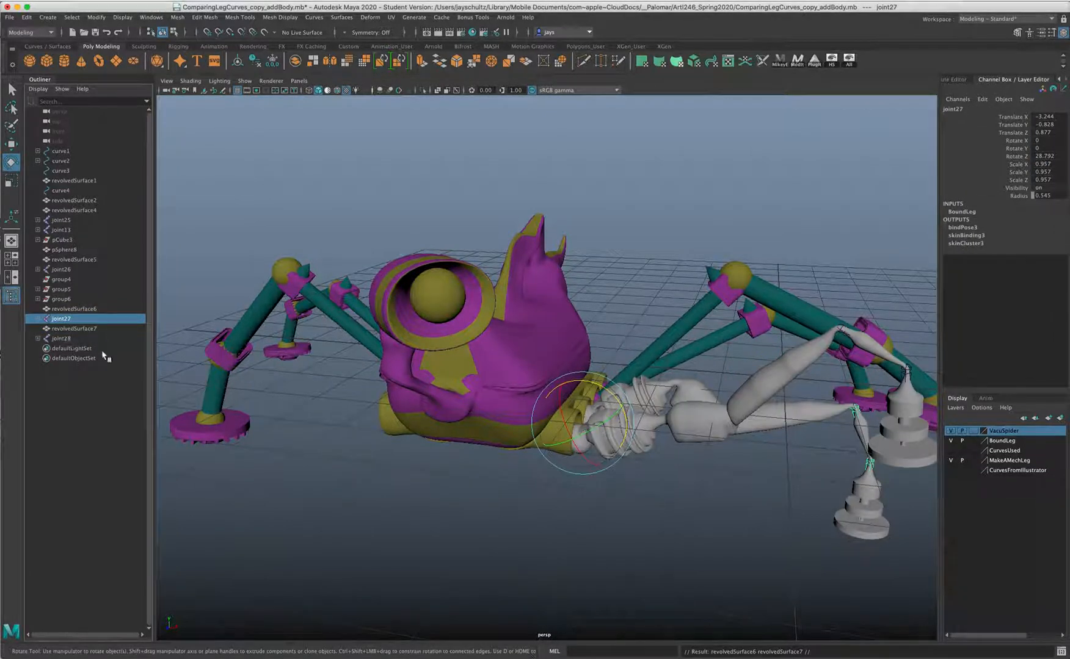
left_click(69, 339, "ctrl")
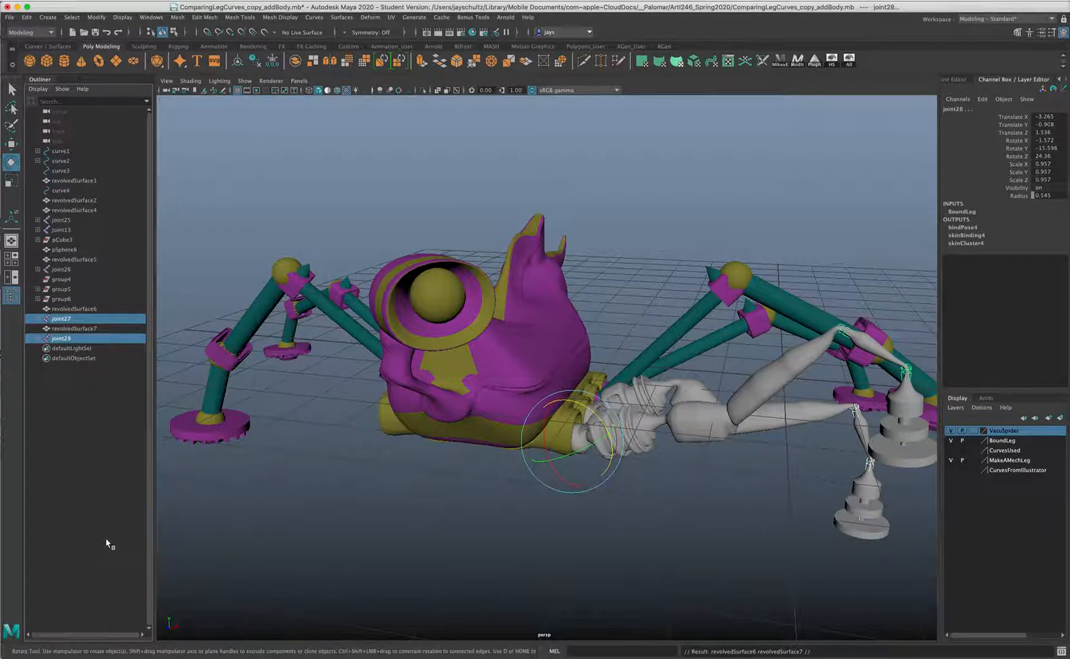
key("ctrl+g")
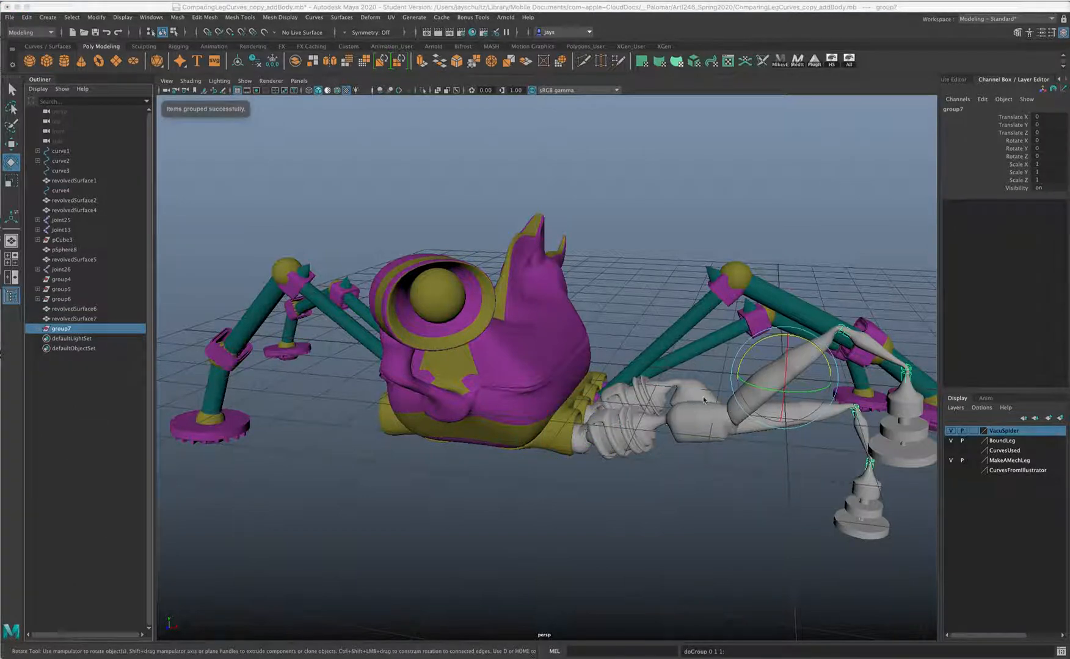
Mirror the duplicated joint group by setting its Scale X to -1 and move it to the opposite side of the body.
key("w")
left_click_drag(833, 430, 675, 284, "alt")
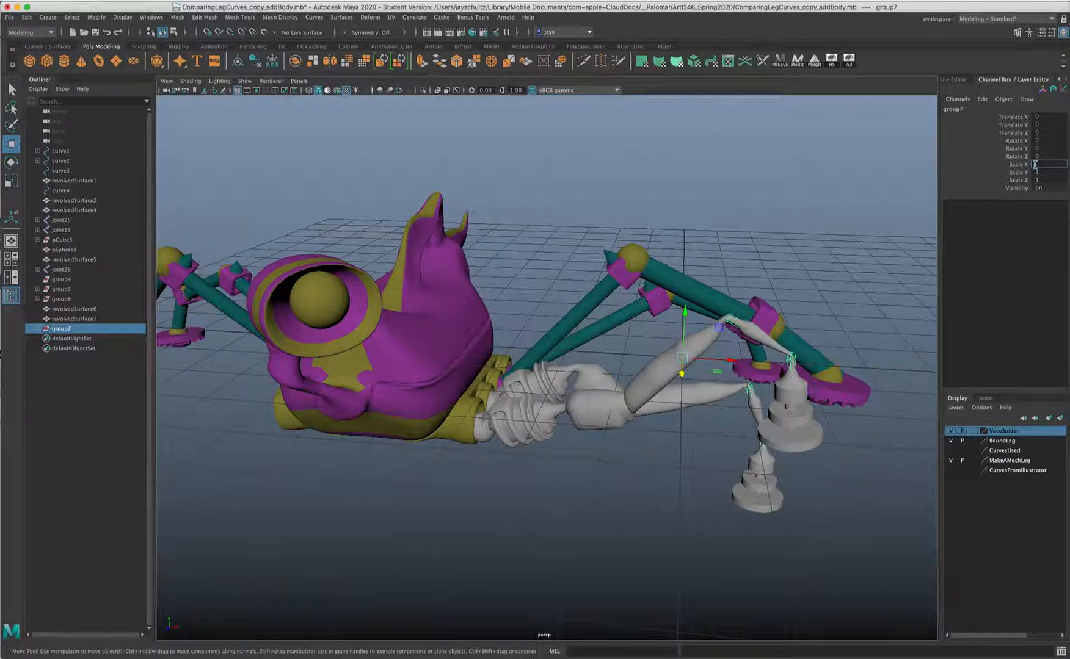
type("-1")
key("Return")
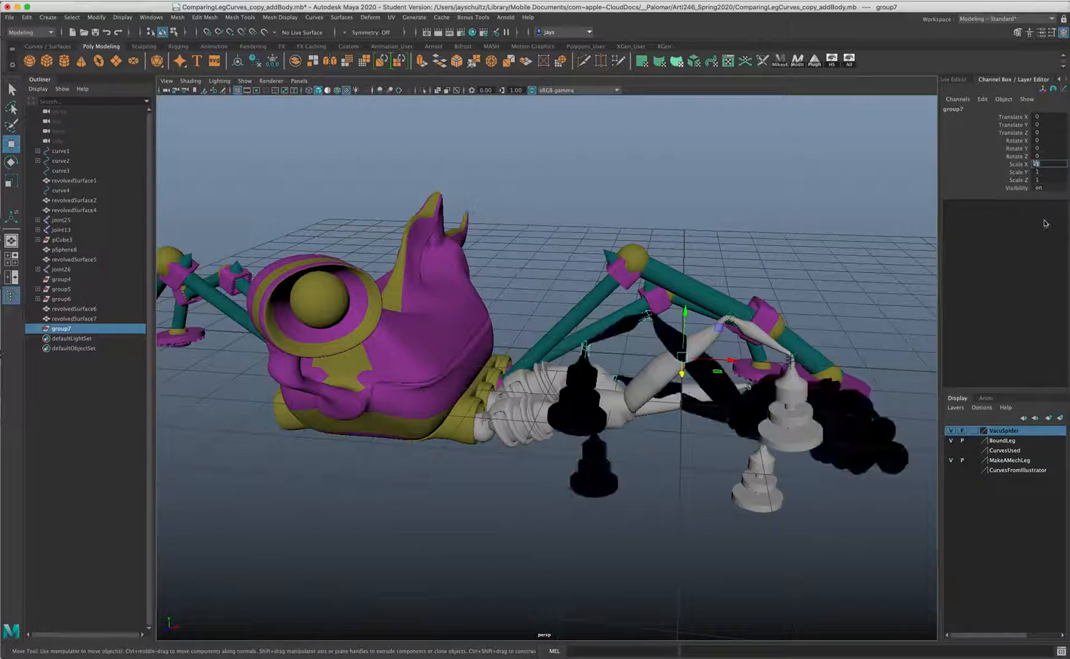
left_click_drag(634, 501, 477, 504, "alt")
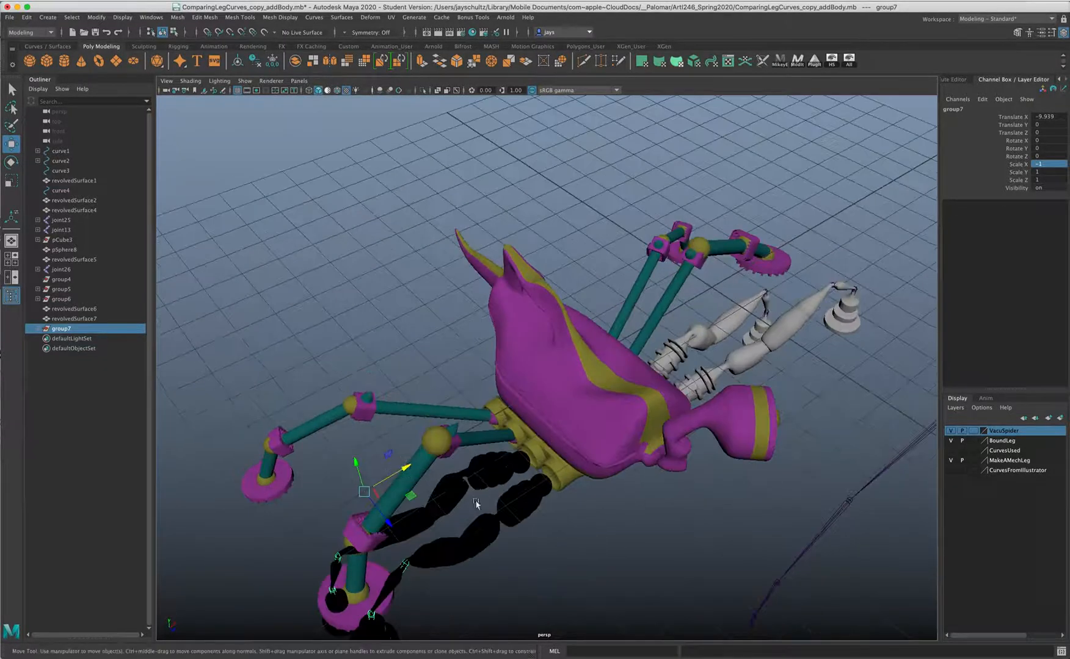
Nudge the mirrored bound-leg joint group against the body sockets, to about Translate X -9.813 and Translate Z 0.041.
mouse_move(388, 526)
left_mouse_down()
mouse_move(399, 530)
mouse_move(391, 527)
left_mouse_up()
left_click_drag(402, 484, 407, 472)
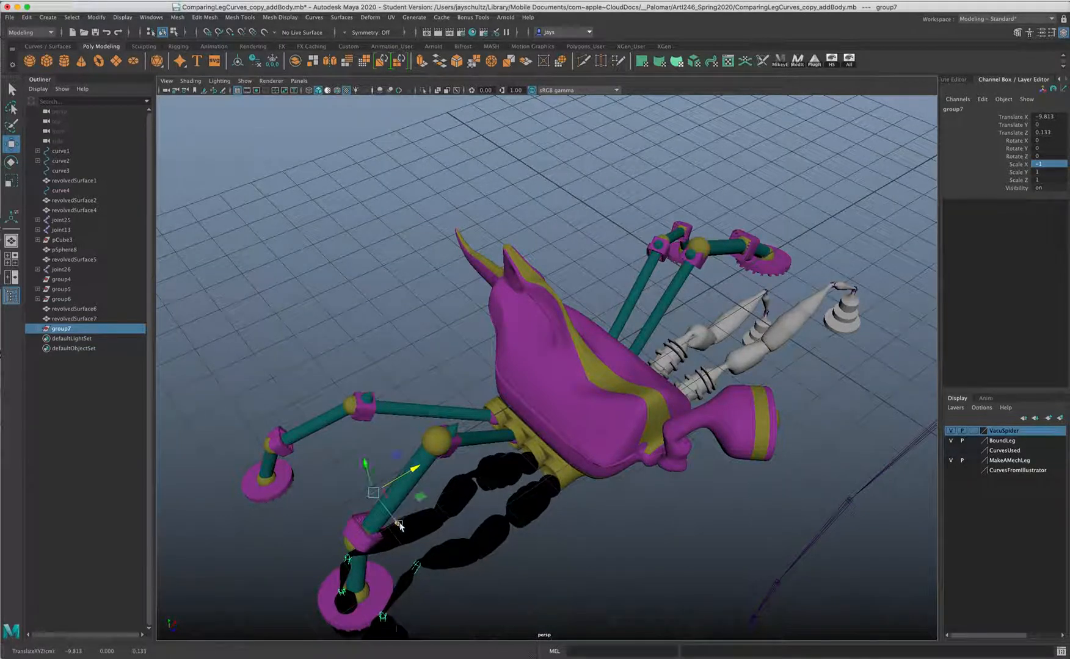
left_click_drag(399, 526, 398, 524)
left_click_drag(495, 555, 528, 542, "alt")
left_click(528, 542)
Reverse the normals of both mirrored bound legs, revolvedSurface7 and revolvedSurface6.
left_click(362, 316)
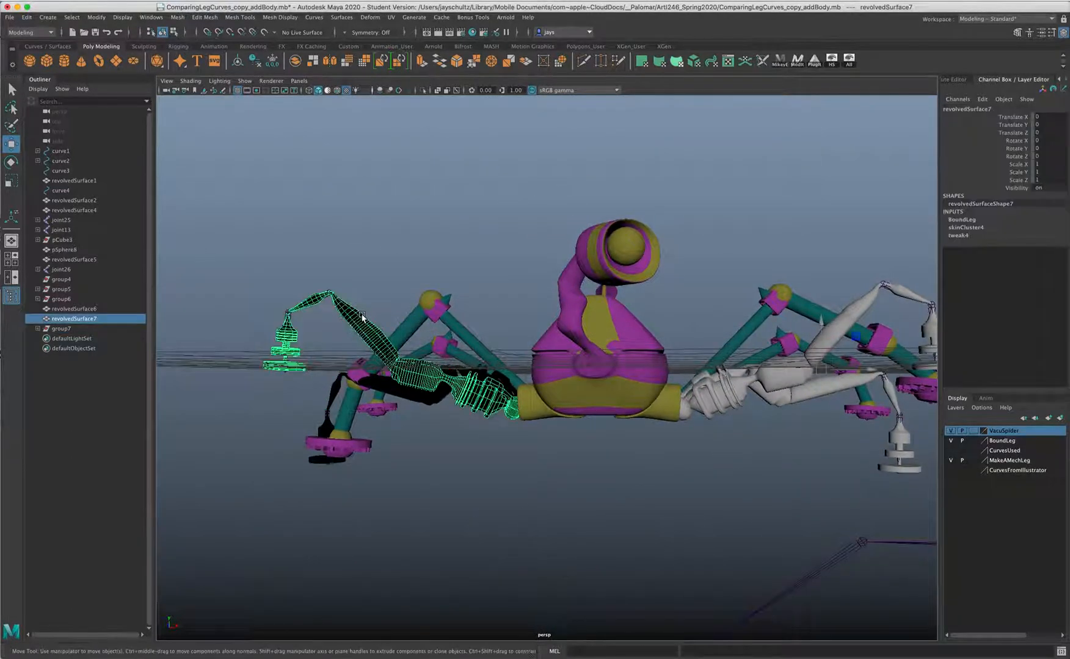
left_click(276, 18)
left_click(287, 61)
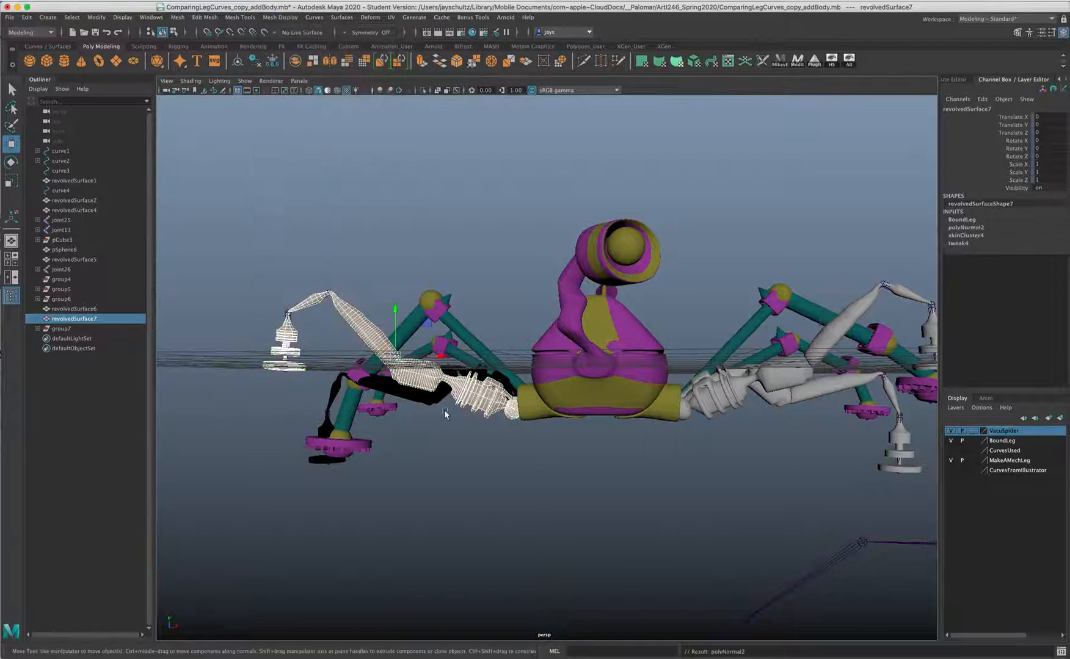
left_click(406, 400)
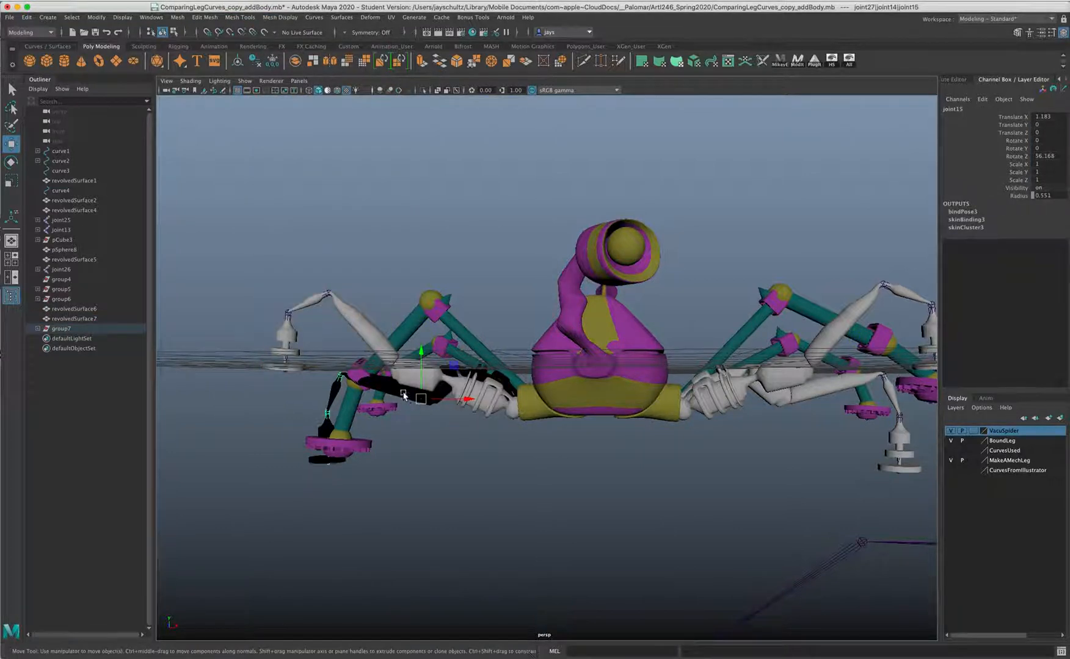
left_click_drag(398, 395, 482, 442, "alt")
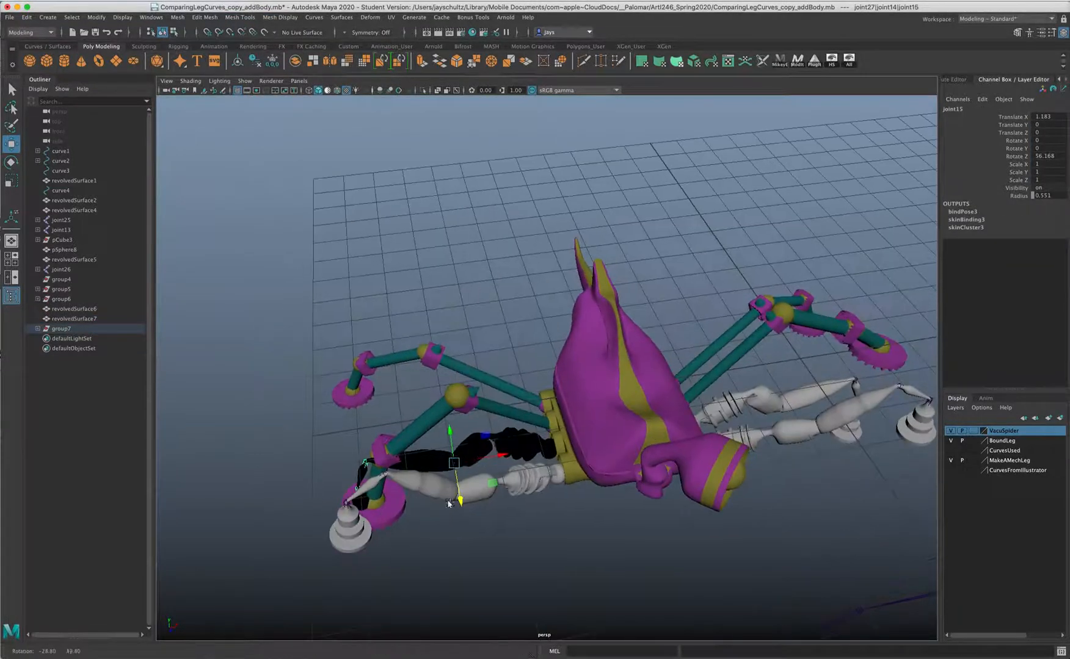
left_click(506, 432)
left_click(279, 17)
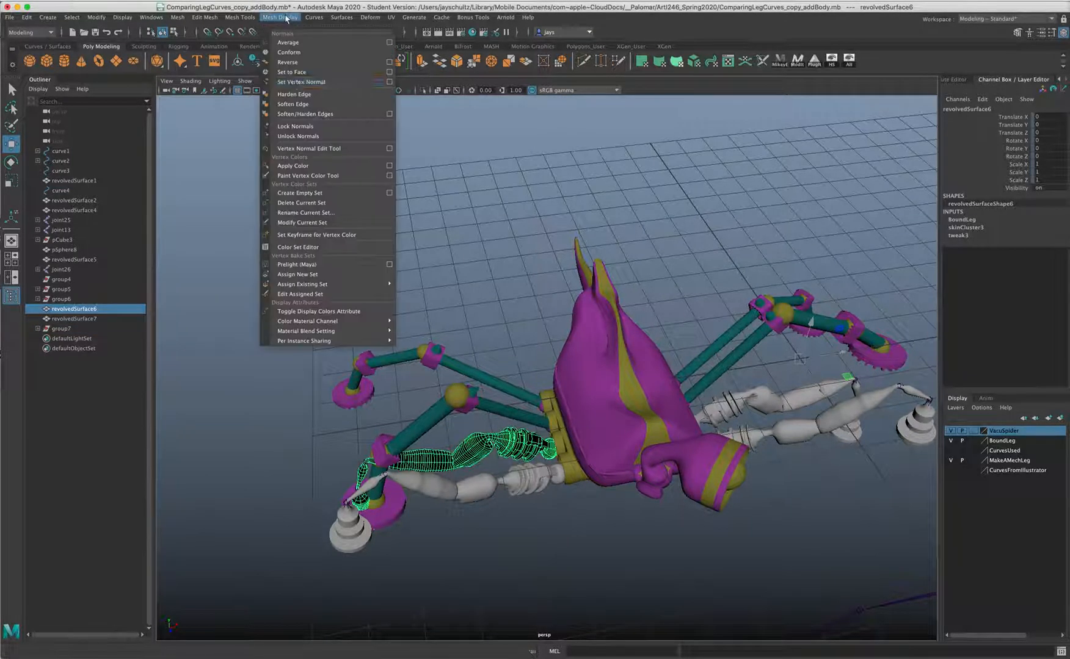
left_click(292, 62)
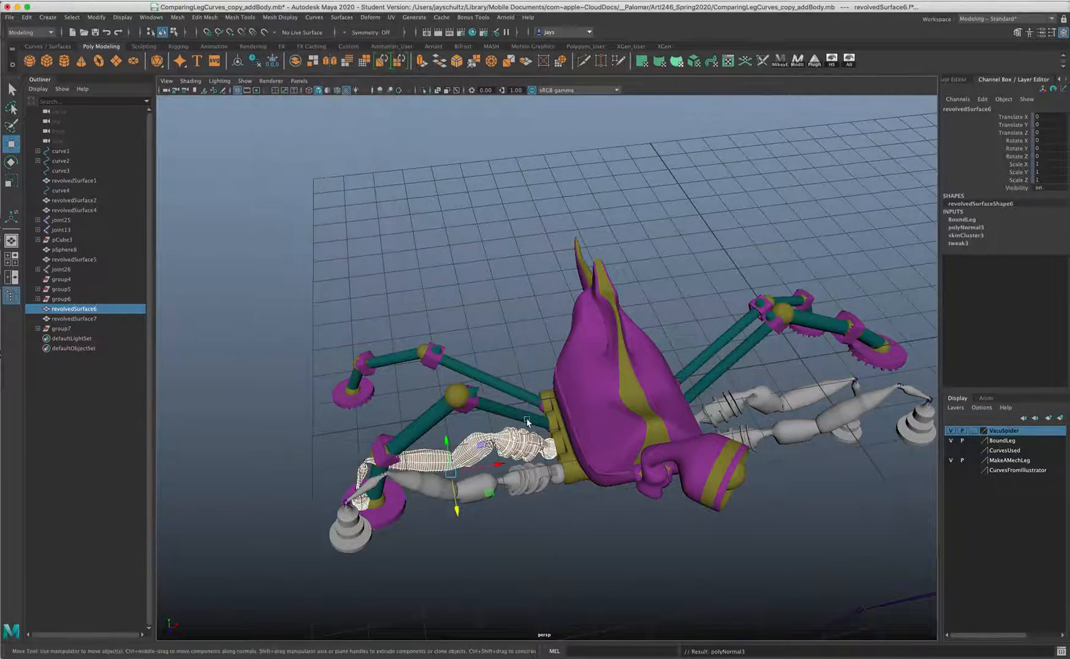
left_click_drag(531, 464, 441, 407, "alt")
left_click(598, 506)
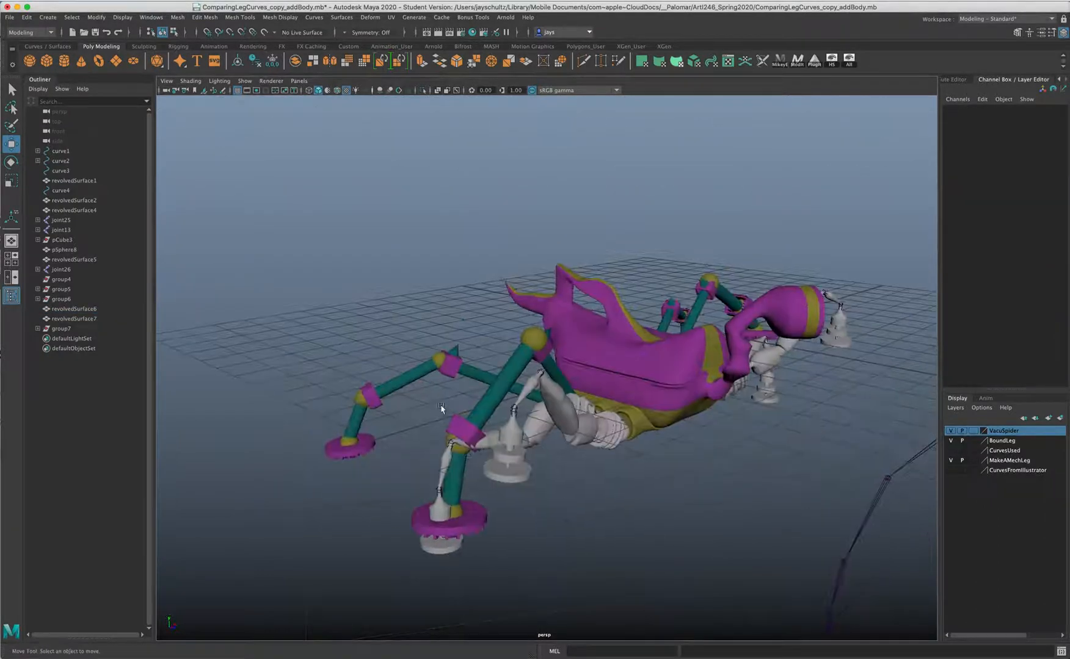
Swing the front mirrored bound leg forward by rotating its root joint, joint28, to about -27.7 on Rotate Y.
left_click(498, 389)
left_click_drag(559, 520, 595, 443, "alt")
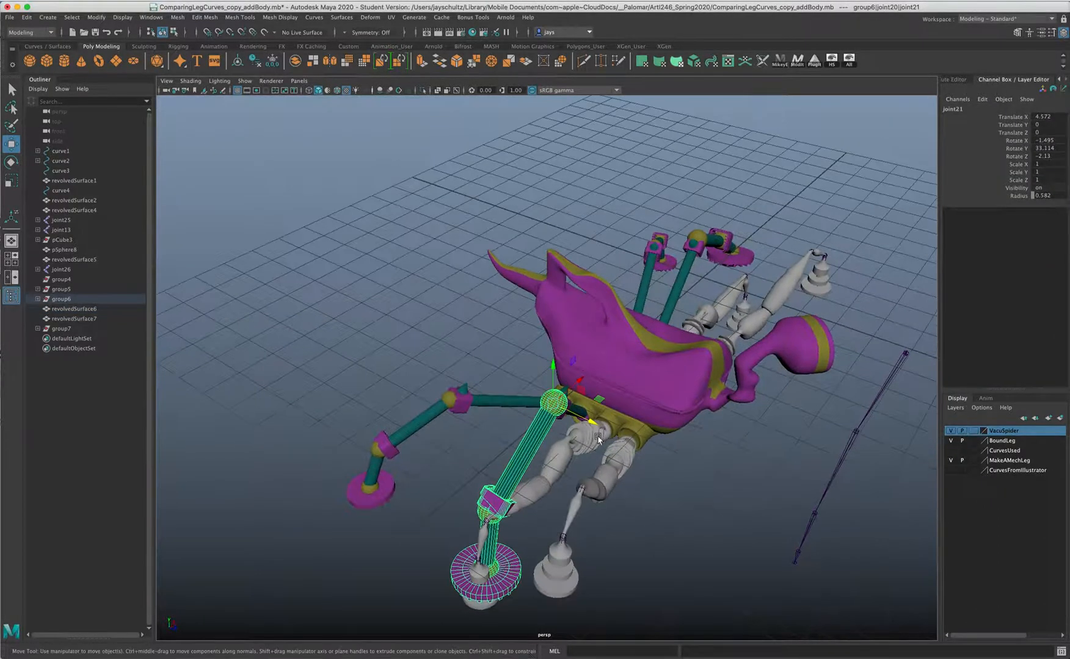
left_click(633, 440)
key("e")
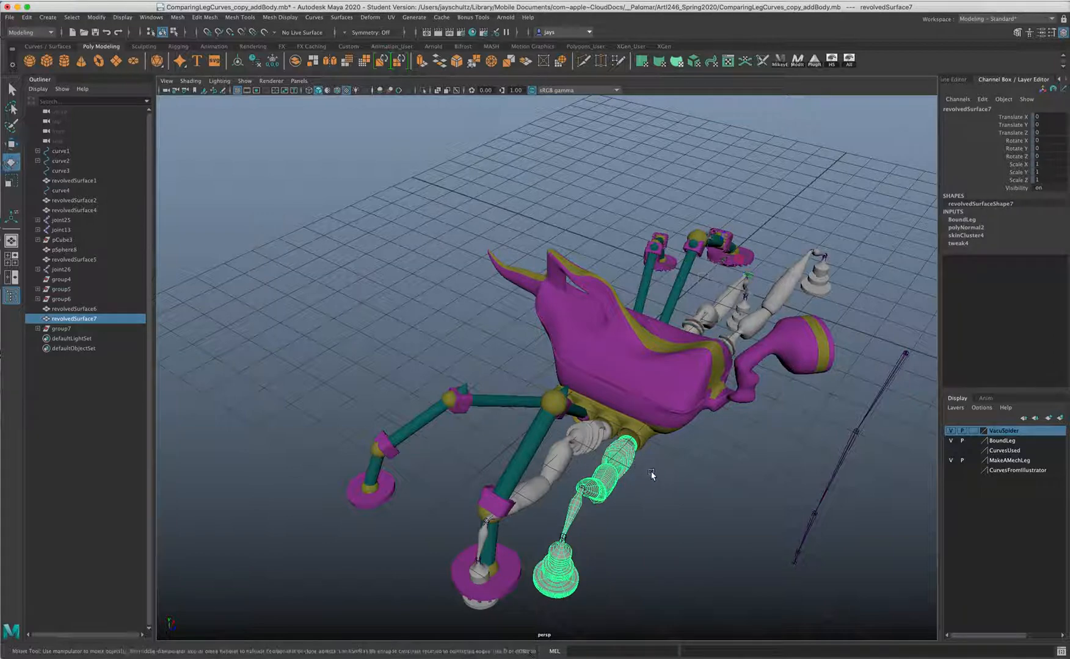
left_click(623, 458)
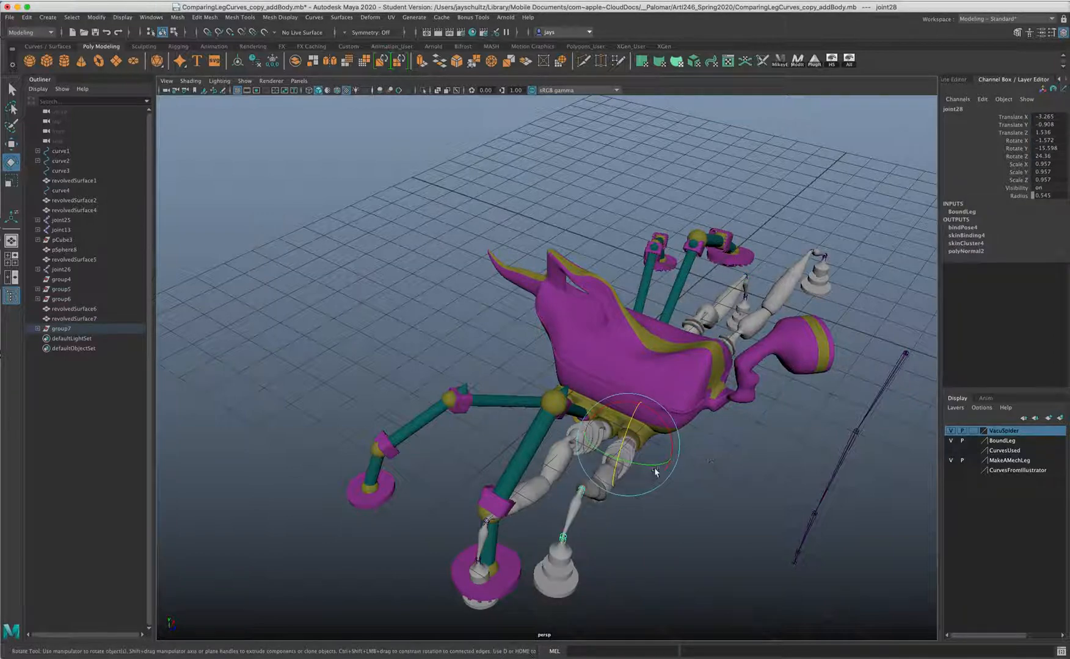
left_click_drag(663, 467, 663, 467)
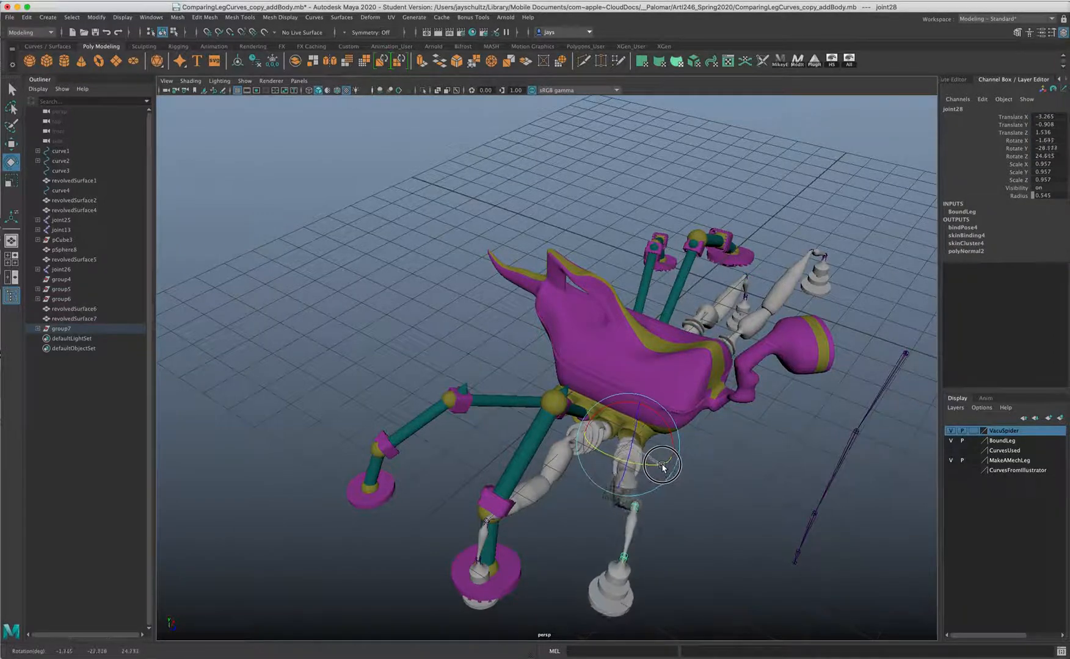
Swing the other mirrored bound leg forward by rotating its root joint, joint27, to about -19.4 on Rotate Y.
left_click(554, 469)
left_click(606, 432)
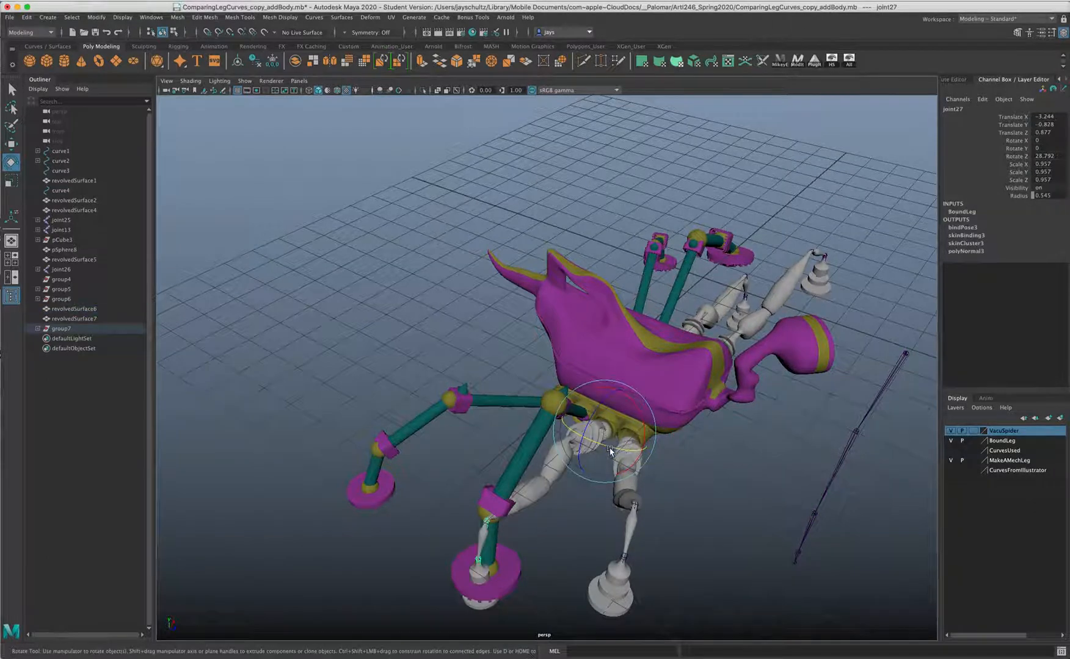
left_click_drag(610, 451, 591, 455)
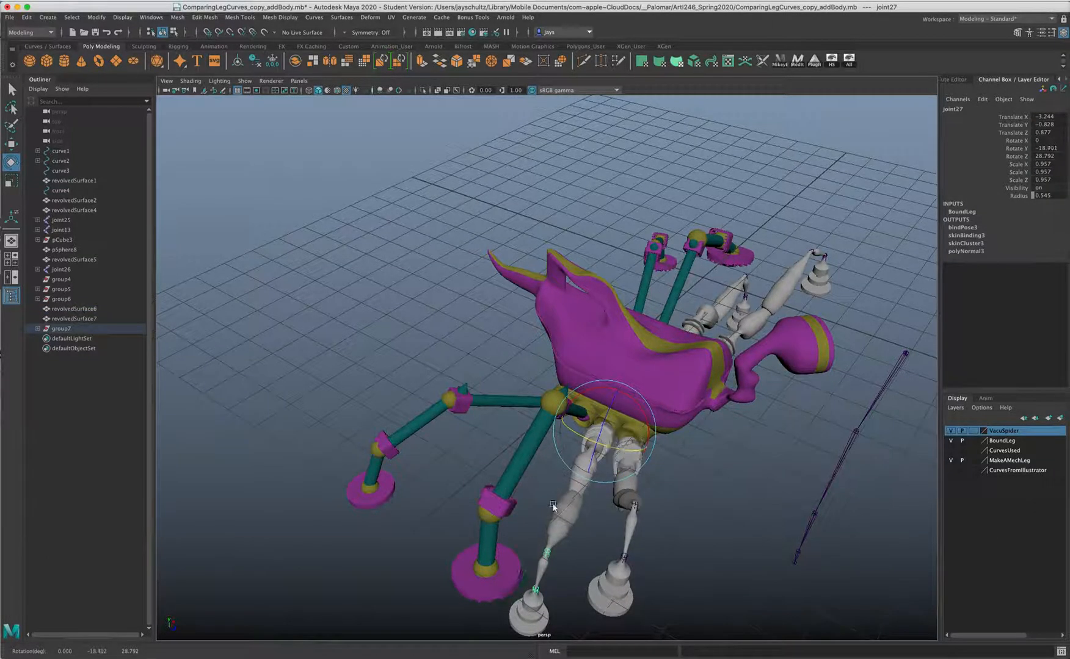
left_click_drag(553, 507, 457, 494, "alt")
right_click_drag(692, 484, 653, 477, "alt")
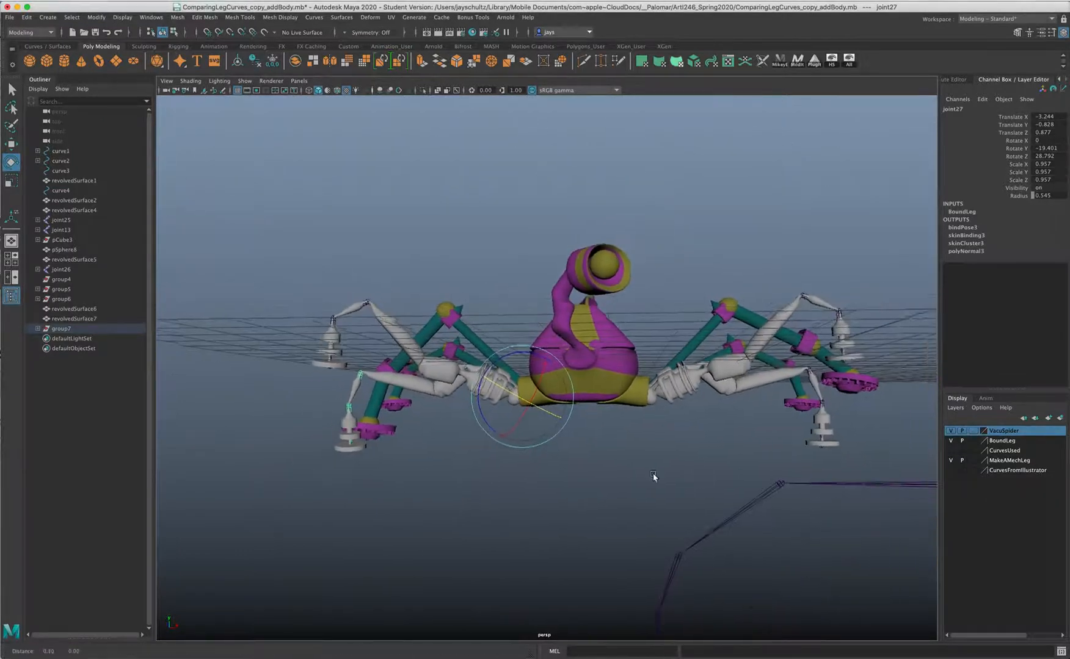
middle_click_drag(654, 476, 601, 458, "alt")
left_click_drag(650, 455, 609, 450, "alt")
left_click(551, 447)
Raise the front mirrored bound leg by rotating its root joint, joint28, to about 58.9 on Rotate Z.
left_click_drag(545, 445, 489, 411, "alt")
left_click(459, 385)
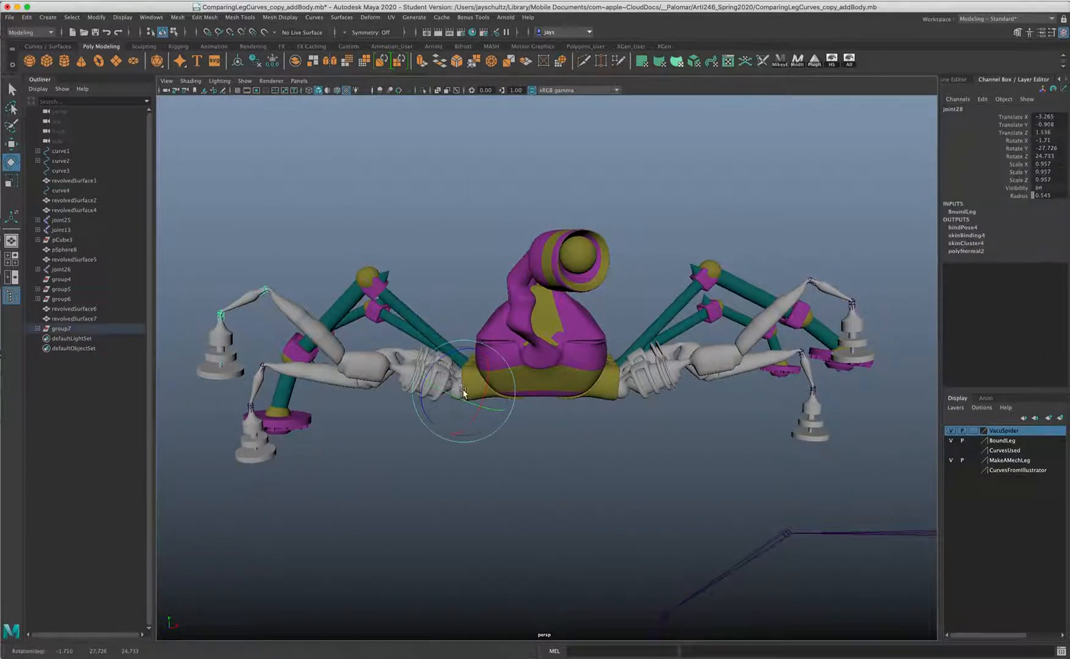
left_click_drag(476, 363, 495, 354)
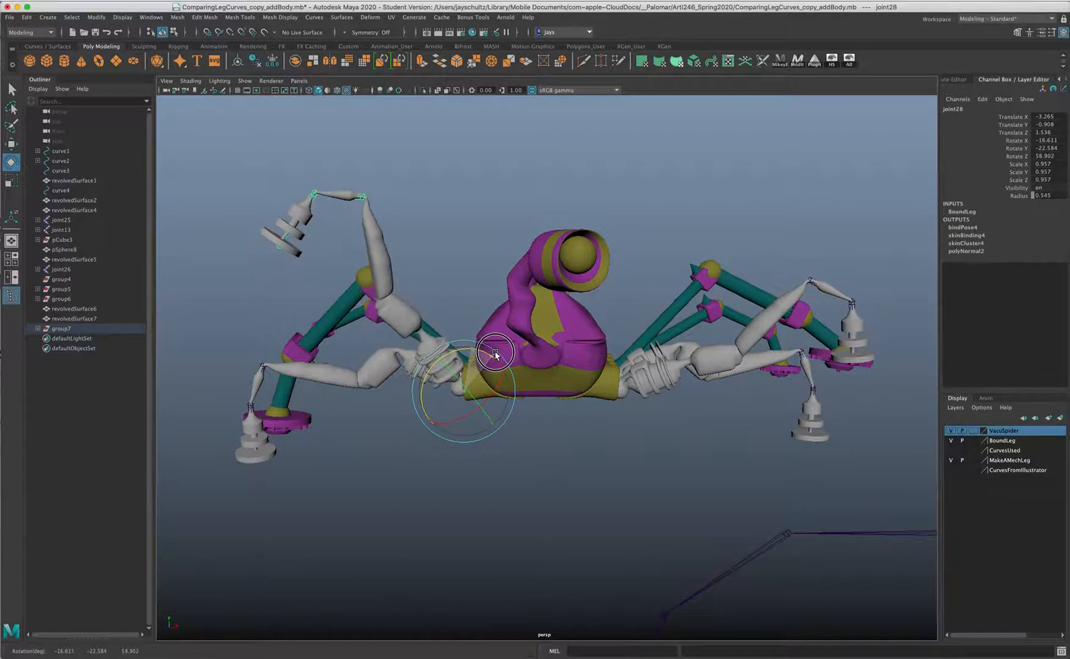
Bend the raised front bound leg at joint16 to about -90 on Rotate Z and lower its outer half by rotating joint15.
key("Up")
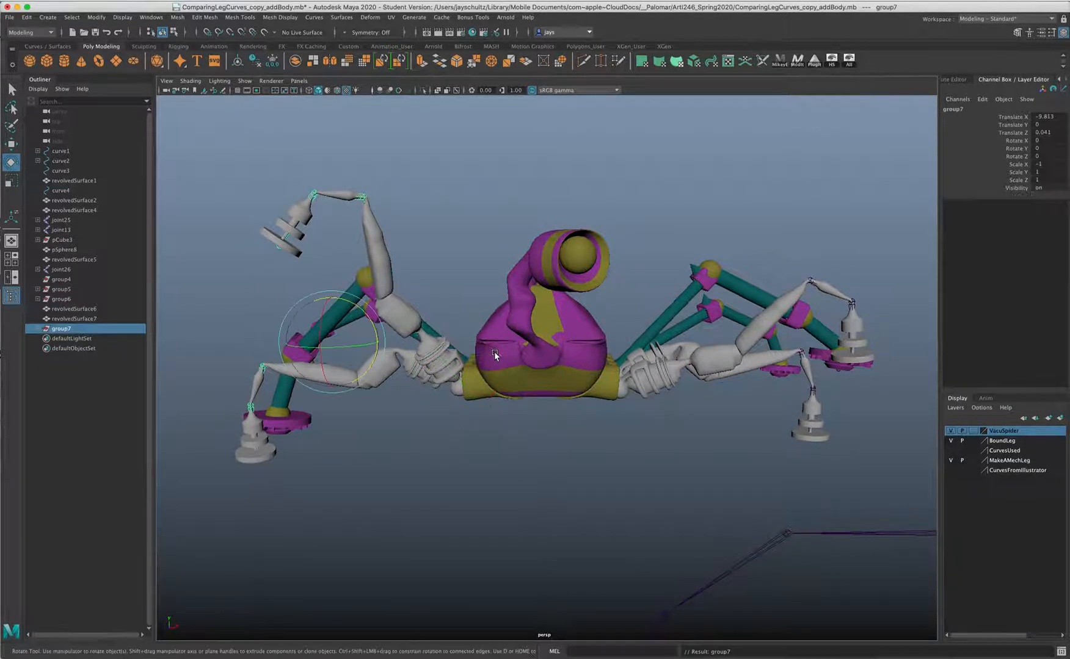
key("Down")
key("Up")
left_click_drag(351, 302, 368, 249)
left_click(364, 197)
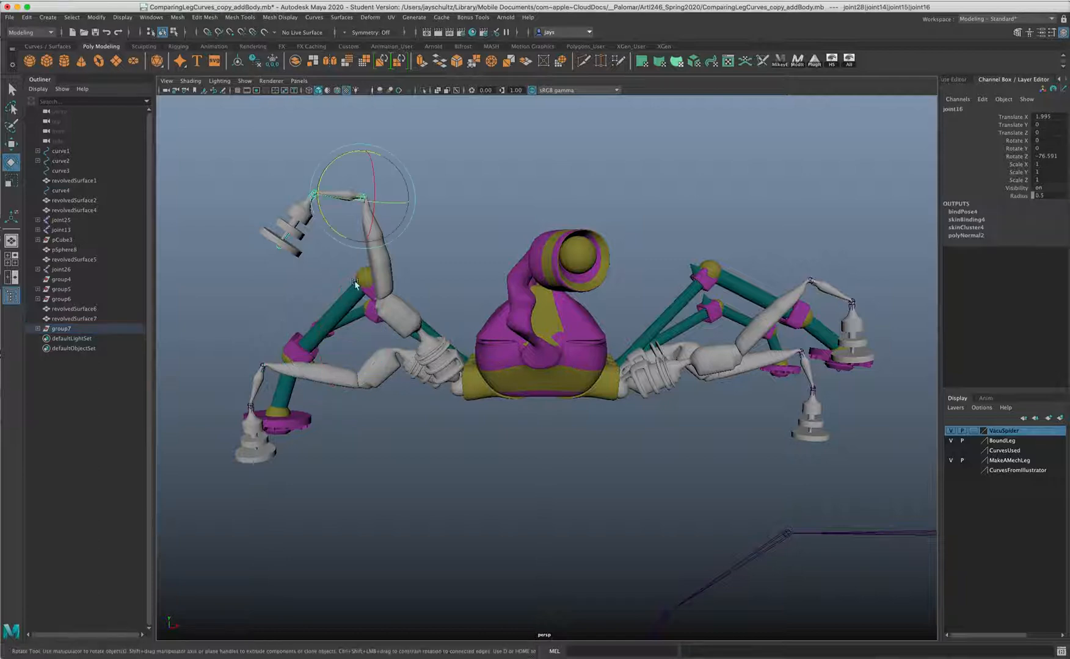
left_click_drag(335, 158, 329, 171)
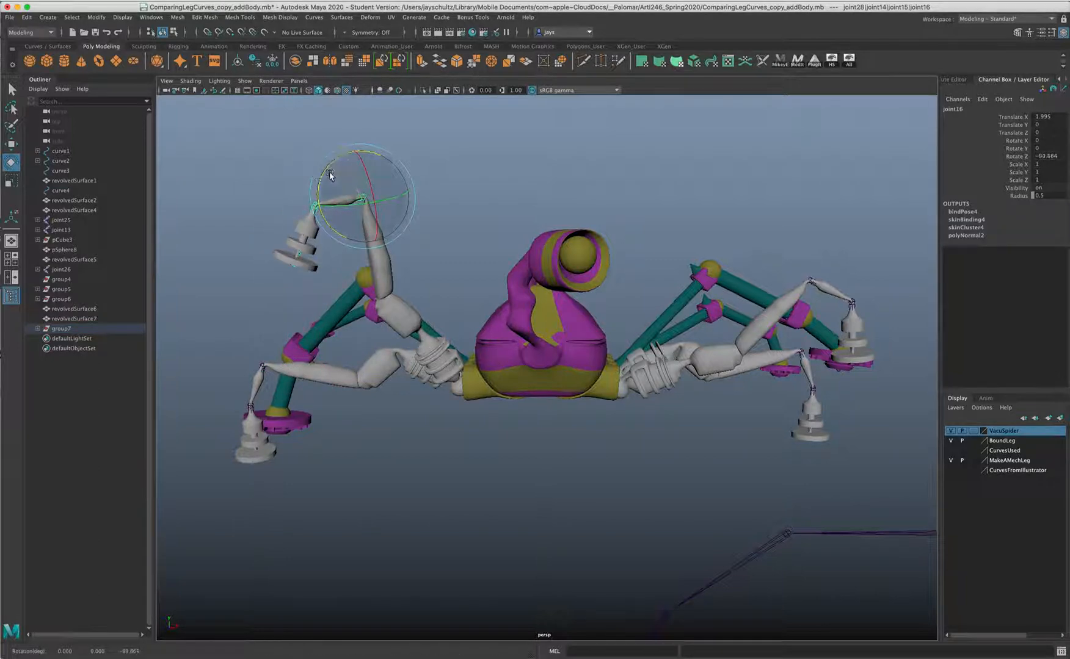
key("Up")
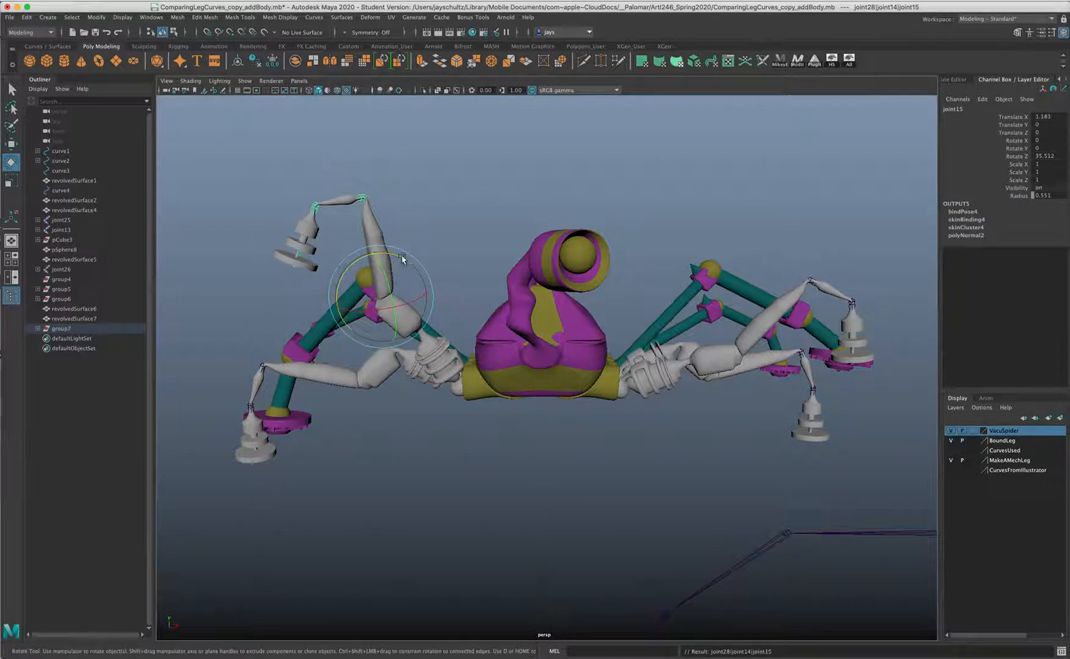
left_click_drag(394, 256, 356, 256)
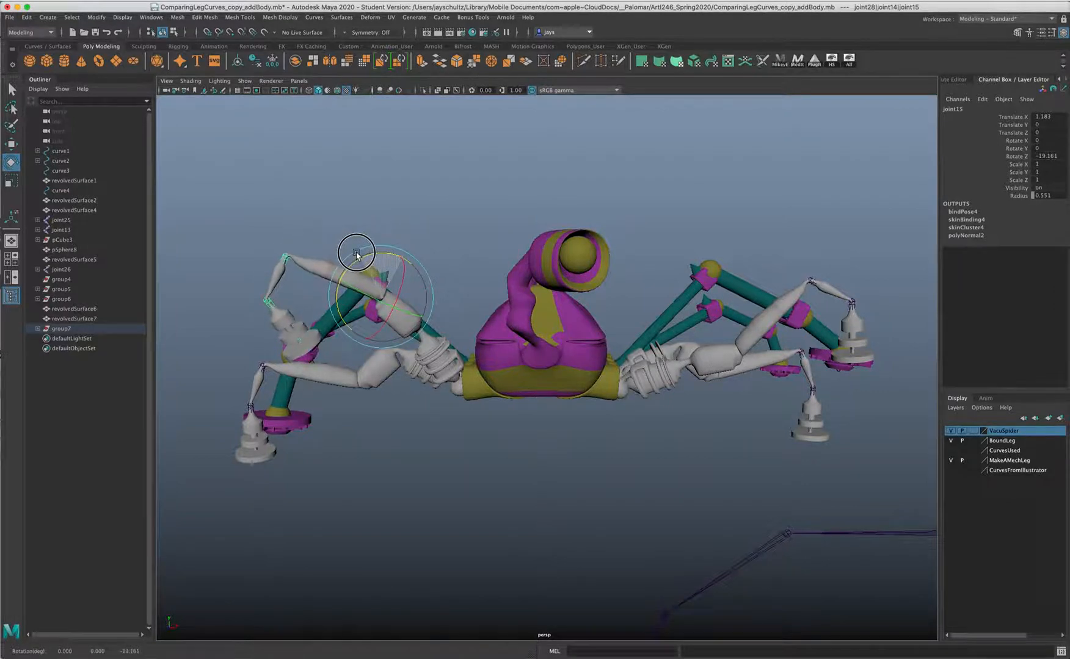
Tilt the foot of the front mirrored bound leg outward by rotating its ankle joint, joint17.
key("Down")
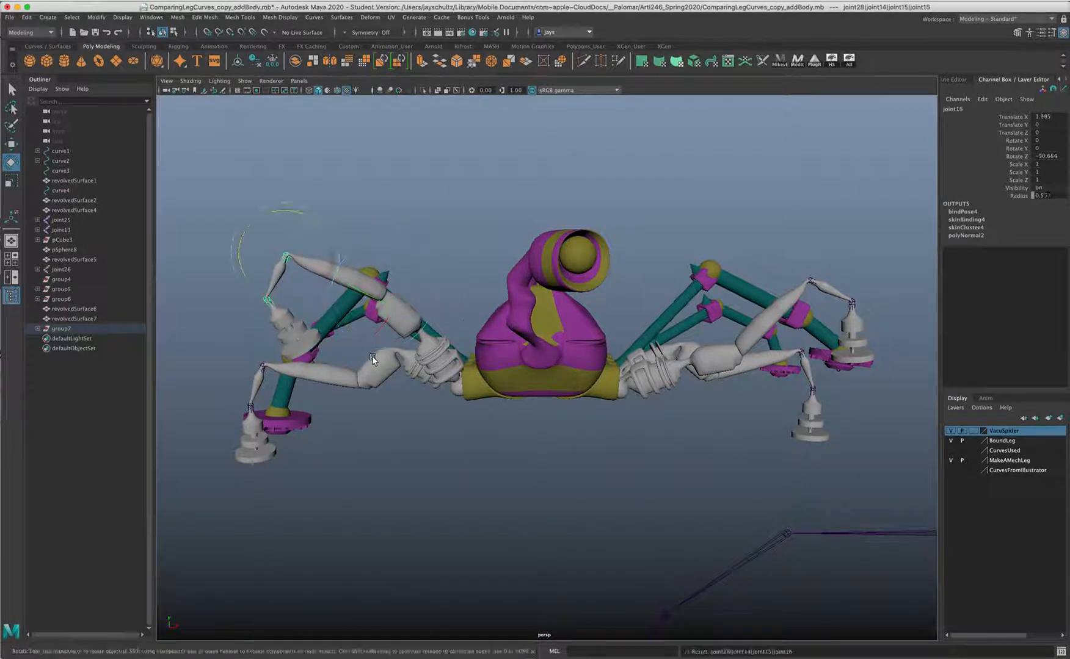
key("Down")
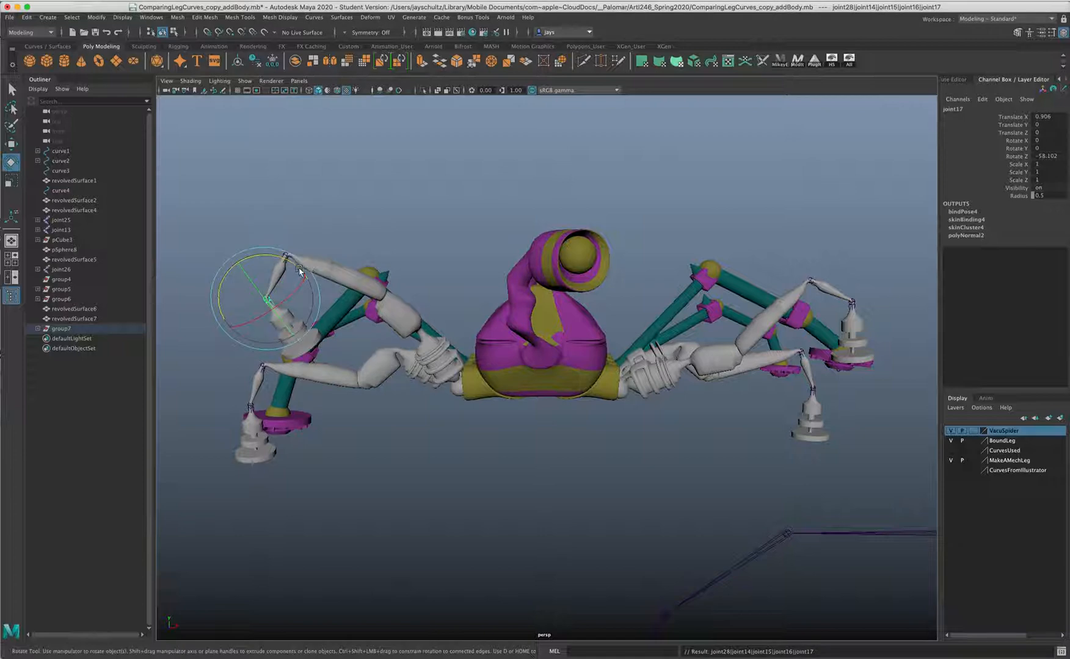
left_click_drag(300, 270, 313, 354)
left_click_drag(476, 456, 462, 492, "alt")
left_click(504, 486)
left_click_drag(506, 536, 514, 500, "alt")
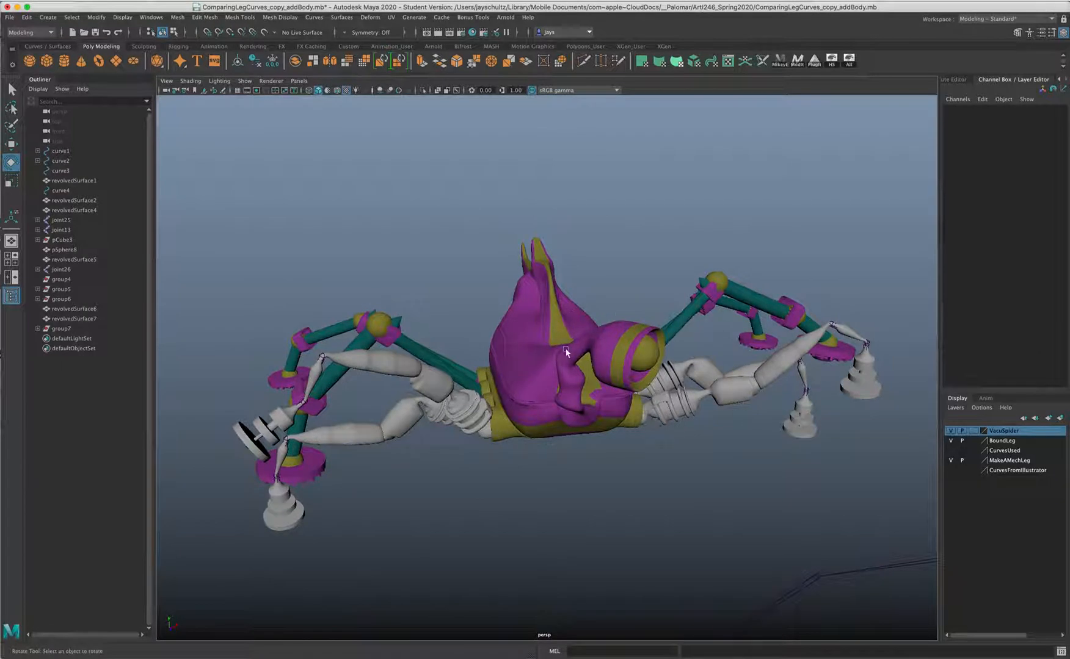
Select the mirrored bound-leg group, group7, and examine the assembled creature's body and legs from several angles and close up.
left_click(61, 329)
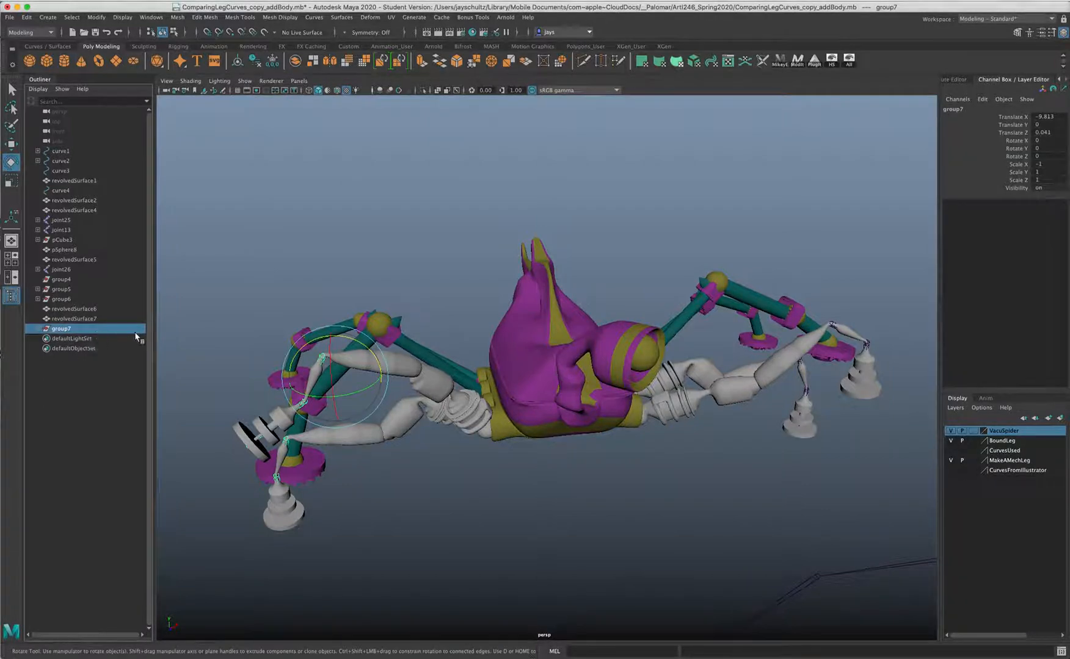
left_click_drag(403, 482, 255, 346, "alt")
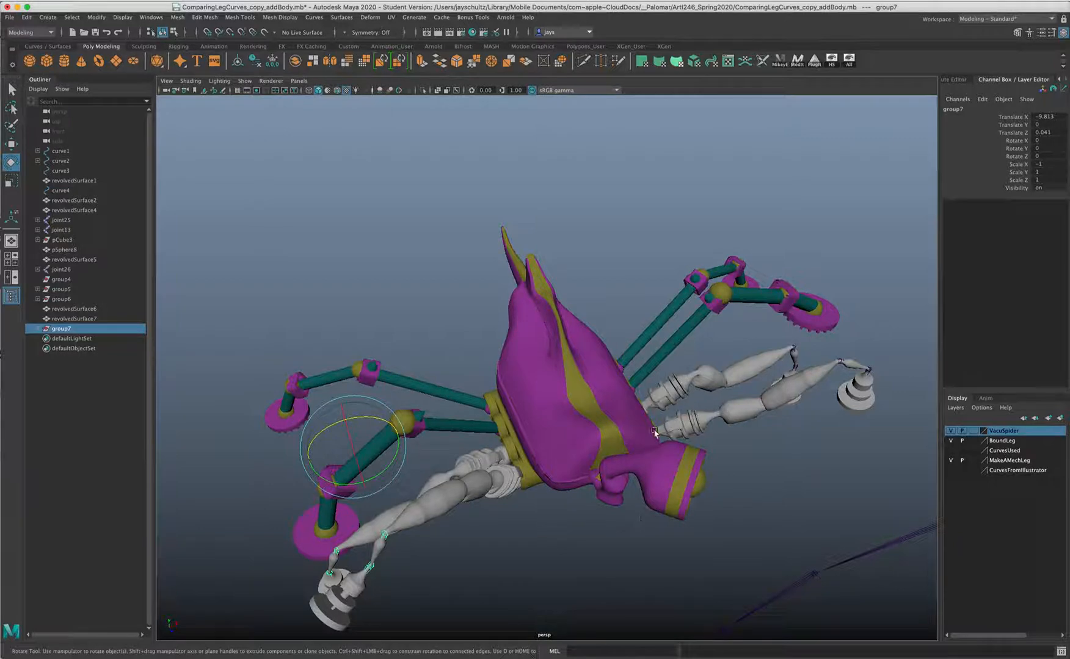
left_click_drag(593, 520, 516, 291, "alt")
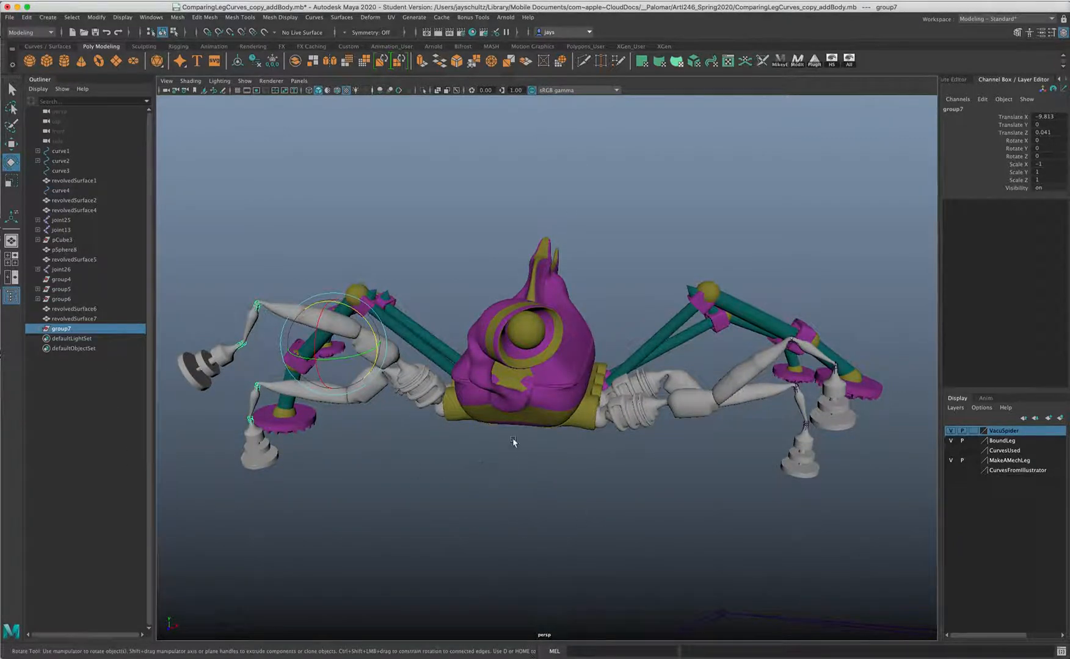
left_click_drag(513, 441, 457, 450, "alt")
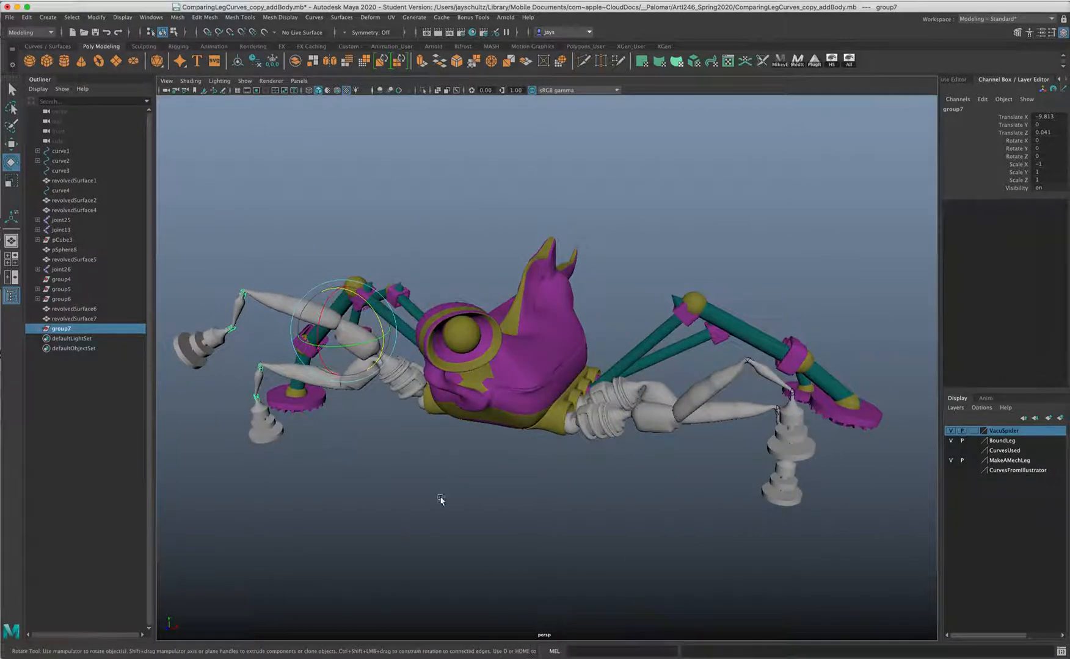
mouse_move(441, 499)
left_mouse_down("alt")
mouse_move(454, 497)
mouse_move(414, 504)
mouse_move(428, 496)
left_mouse_up("alt")
left_click_drag(428, 354, 454, 365, "alt")
right_click_drag(454, 366, 644, 424, "alt")
left_click_drag(644, 424, 415, 382, "alt")
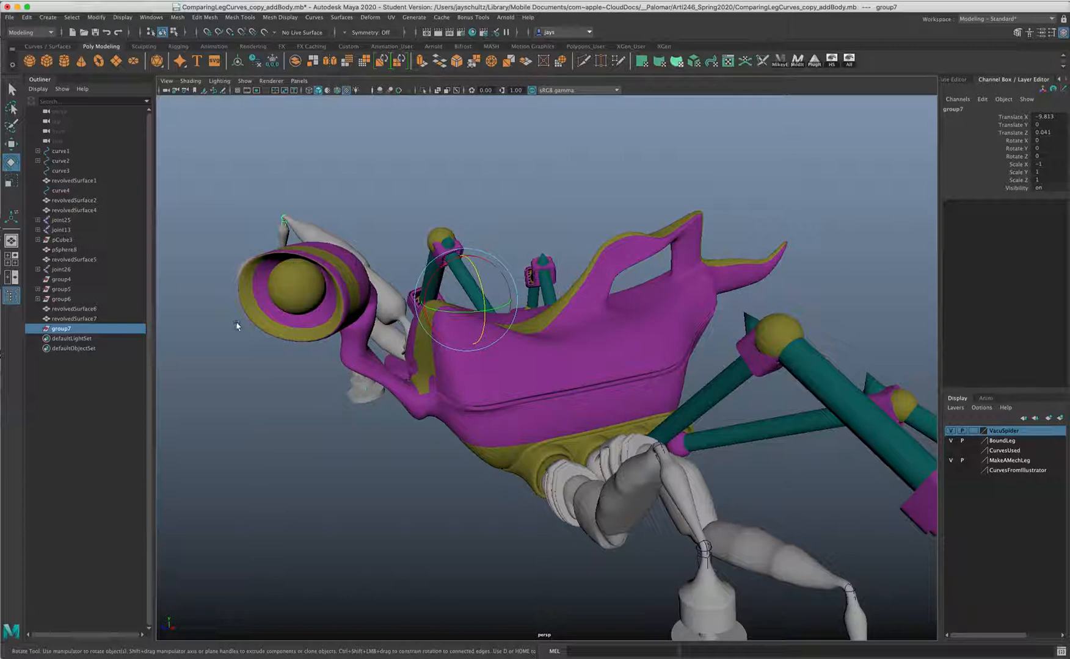
left_click_drag(342, 312, 496, 465, "alt")
right_click_drag(497, 466, 531, 479, "alt")
left_click_drag(530, 480, 499, 468, "alt")
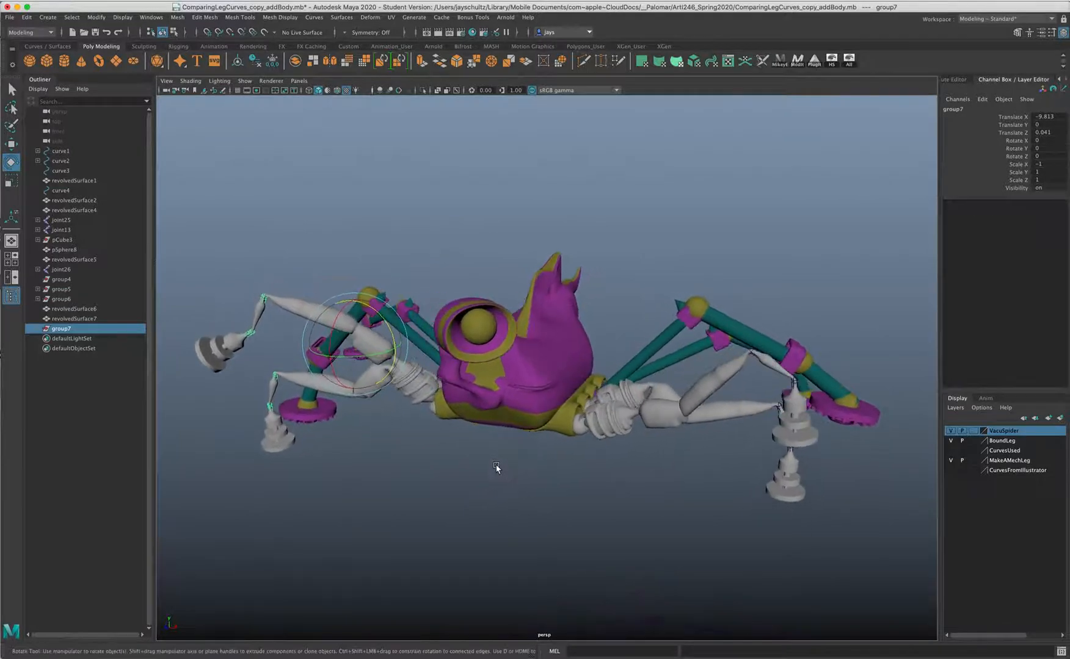
right_click_drag(499, 468, 557, 472, "alt")
left_click_drag(558, 472, 527, 493, "alt")
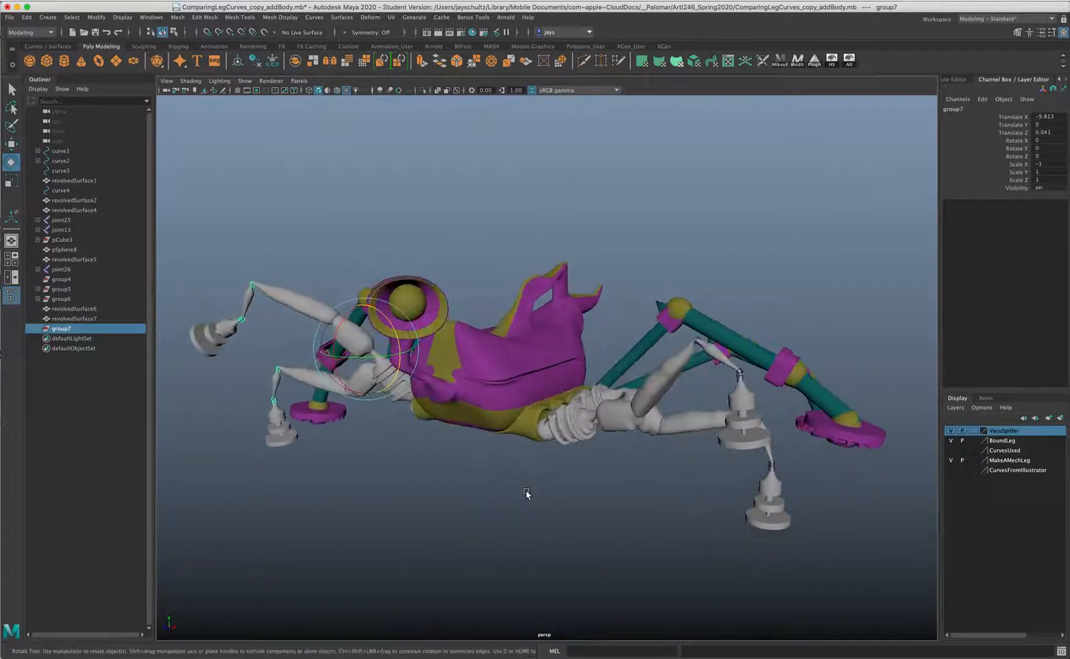